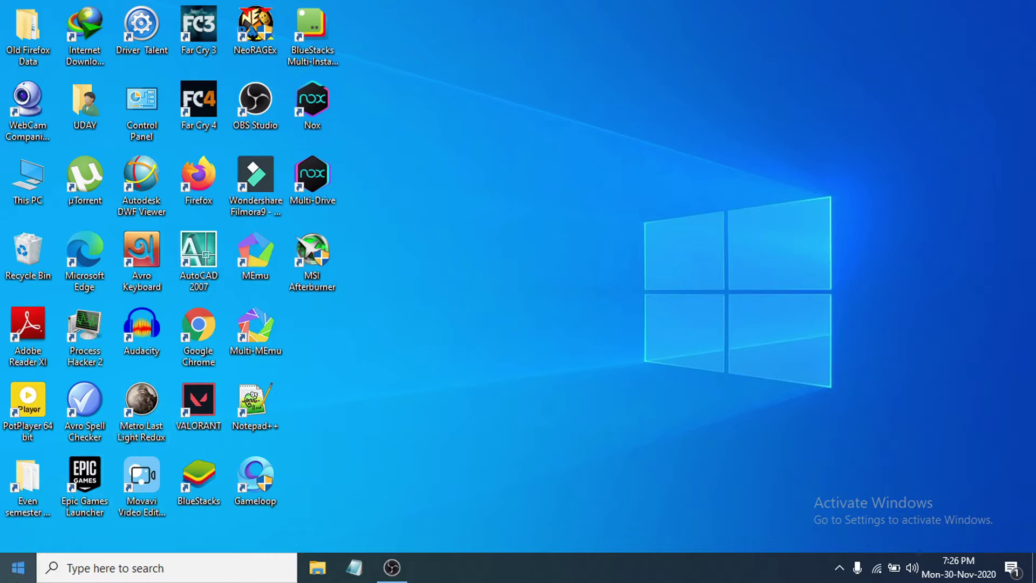
# Run the recent Temp command from the Run dialog to open C:\Windows\Temp
pyautogui.rightClick(16, 578)
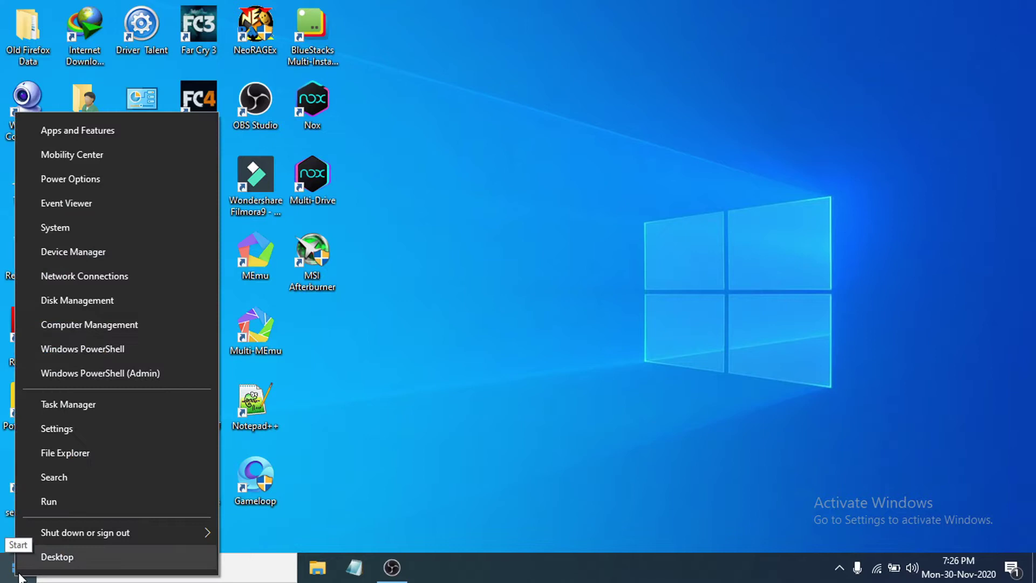
pyautogui.click(67, 502)
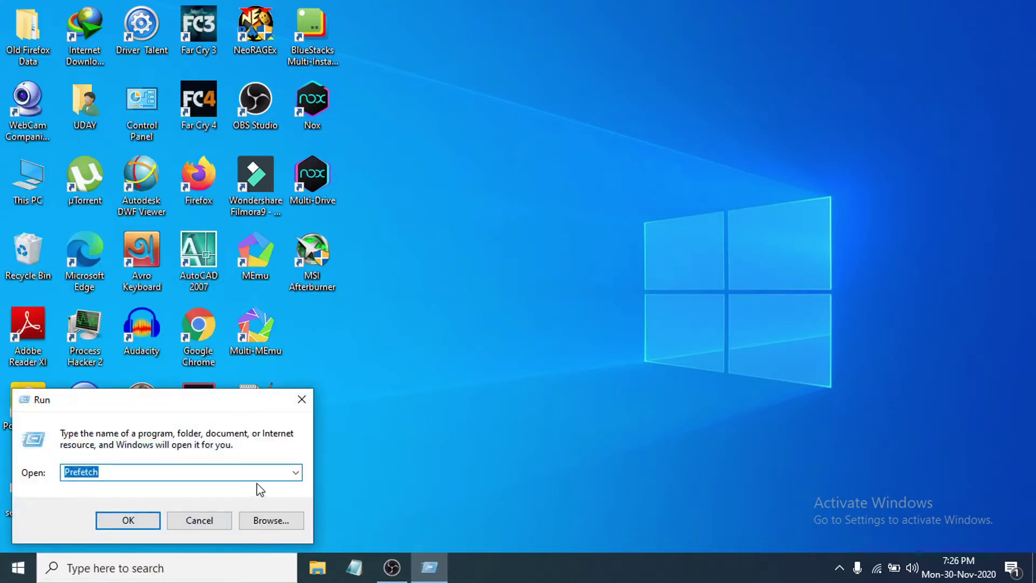
pyautogui.click(295, 474)
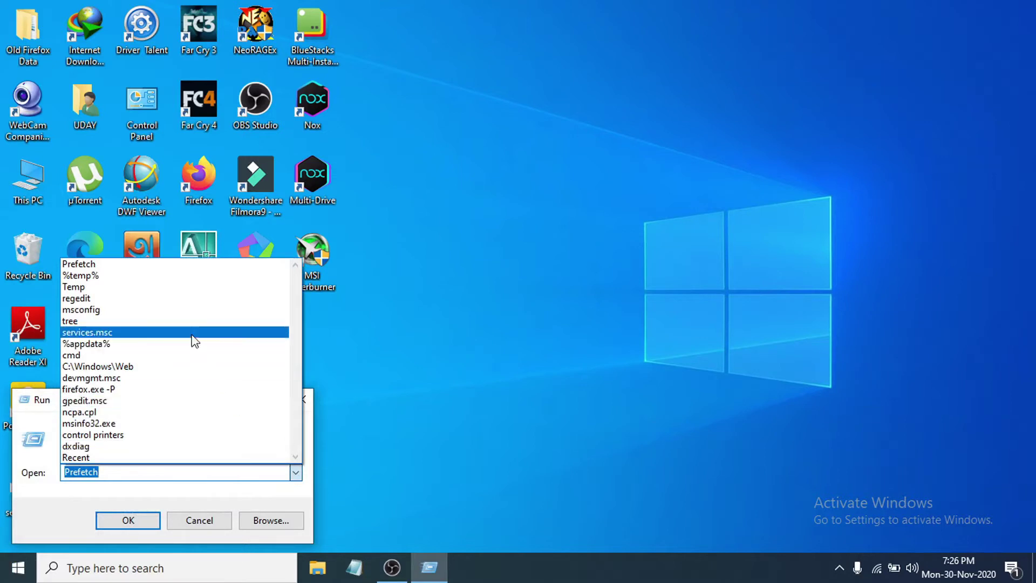
pyautogui.click(141, 288)
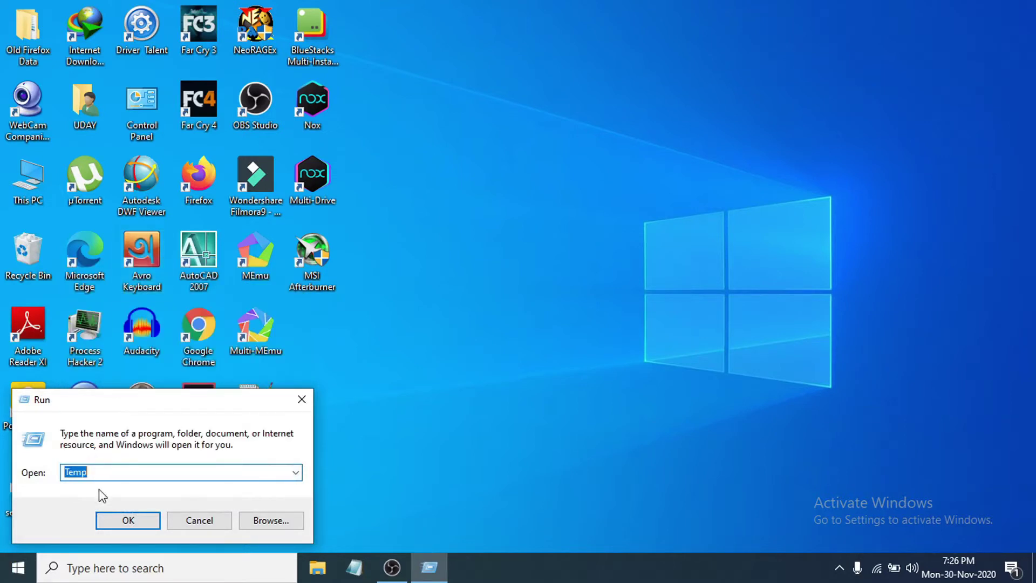
pyautogui.click(97, 472)
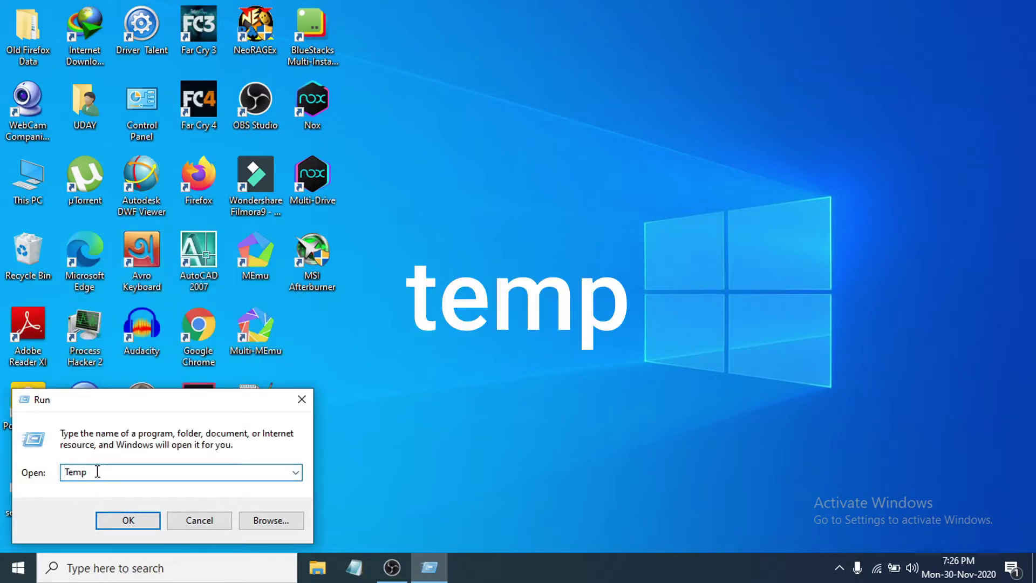
pyautogui.click(128, 521)
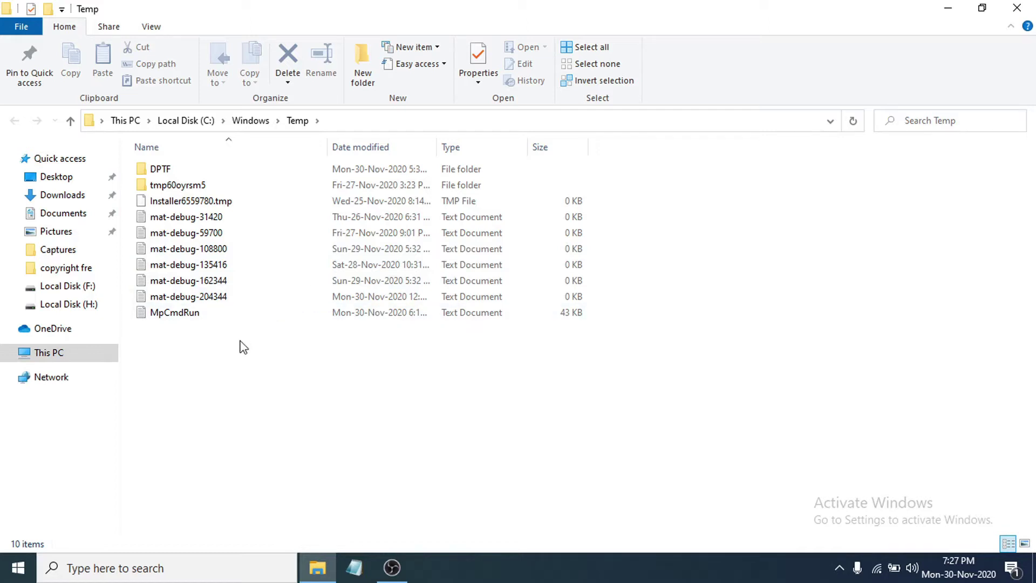
# Delete all Temp folder items, skipping the in-use DPTF folder and installer file
pyautogui.moveTo(242, 335); pyautogui.dragTo(346, 185)
pyautogui.click(282, 346)
pyautogui.moveTo(304, 360); pyautogui.dragTo(404, 163)
pyautogui.rightClick(403, 172)
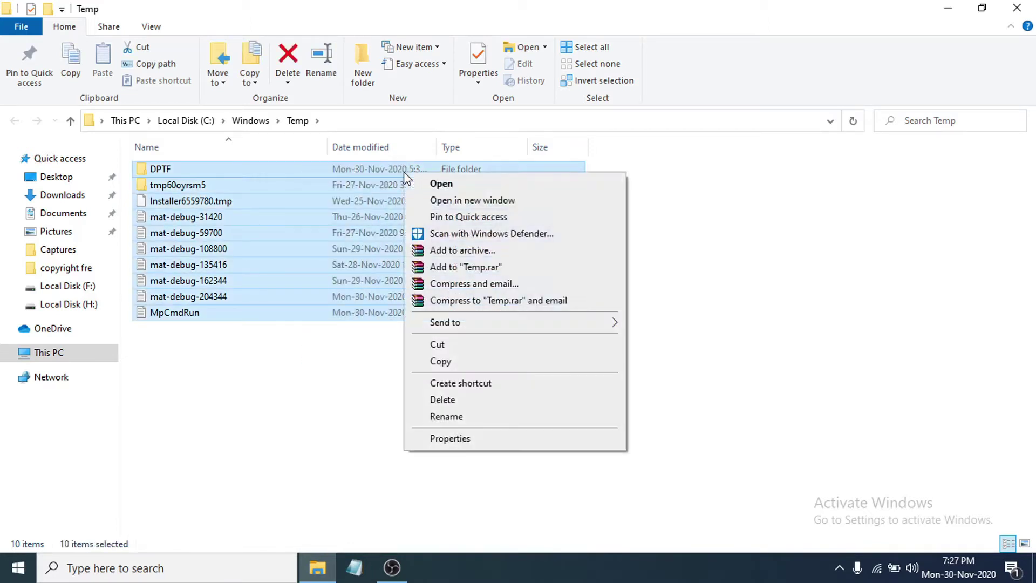
pyautogui.click(455, 401)
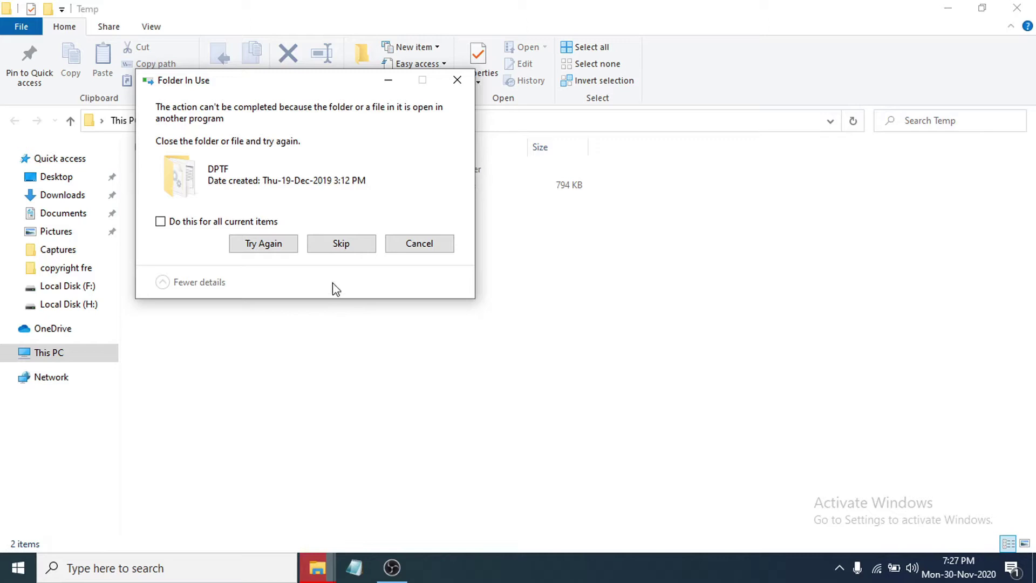
pyautogui.click(357, 246)
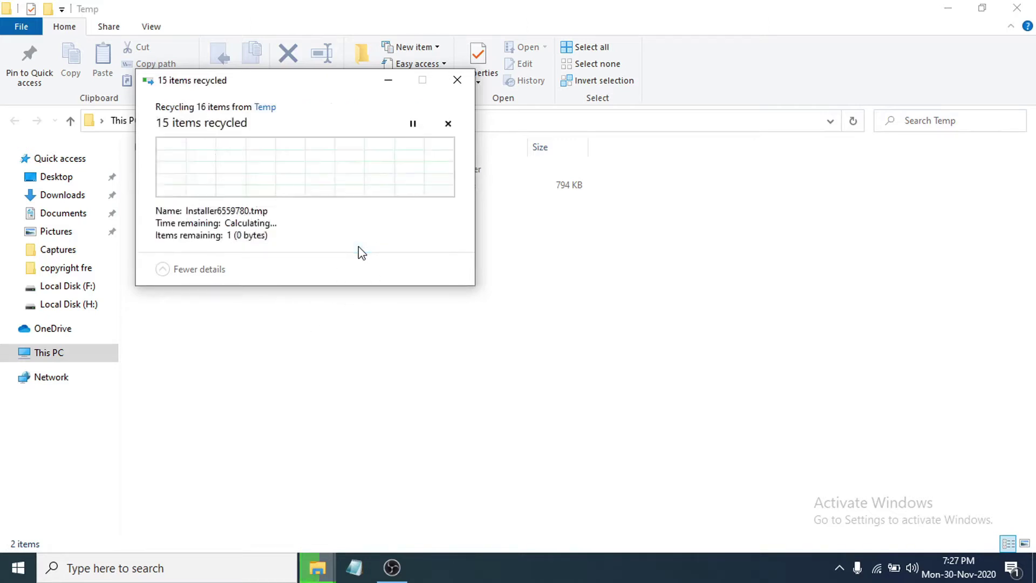
pyautogui.click(357, 232)
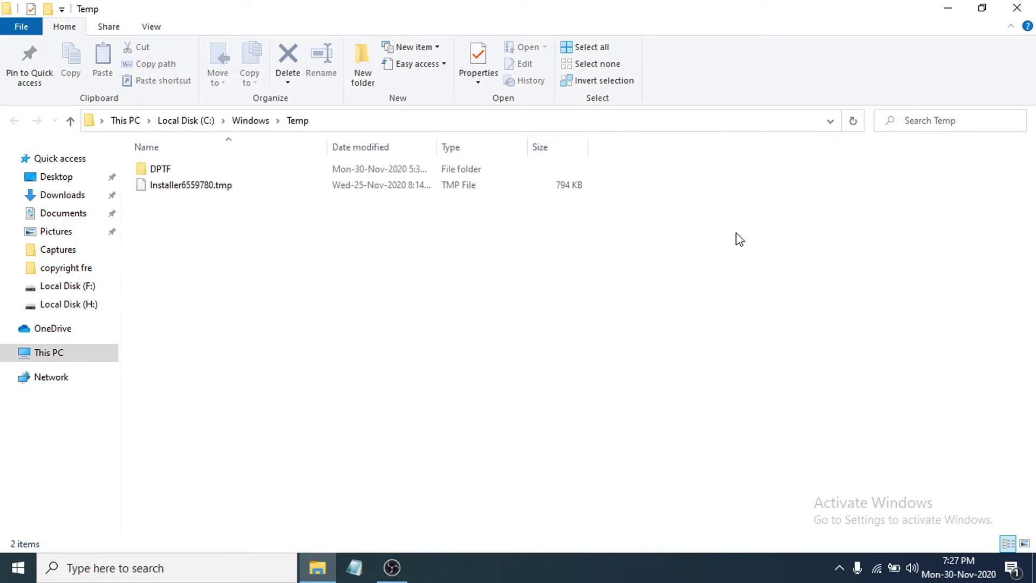
# Close the Temp folder window and refresh the desktop
pyautogui.click(1017, 8)
pyautogui.rightClick(511, 264)
pyautogui.click(550, 305)
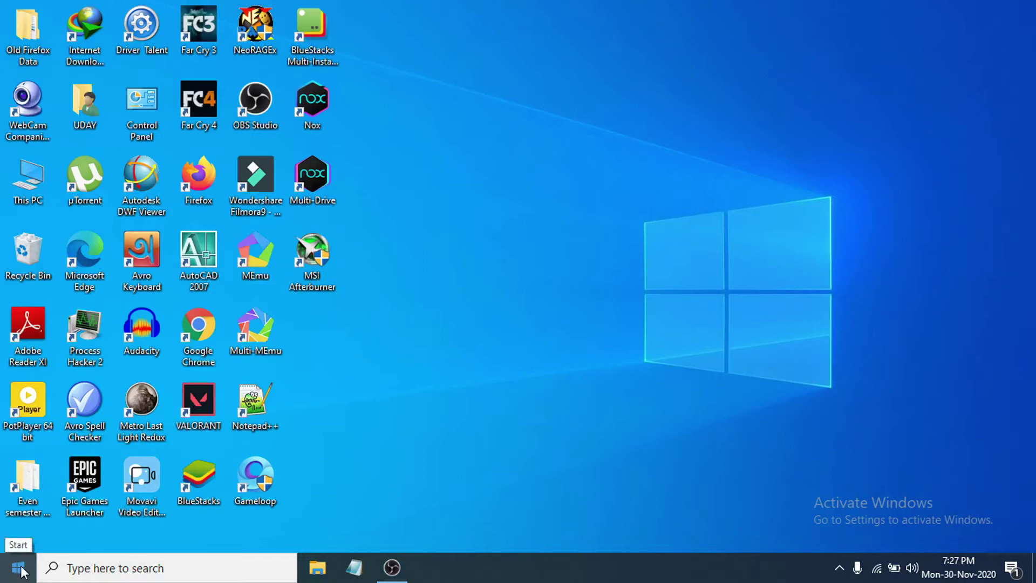
# Choose %temp% from the Run dialog's recent commands list
pyautogui.rightClick(27, 568)
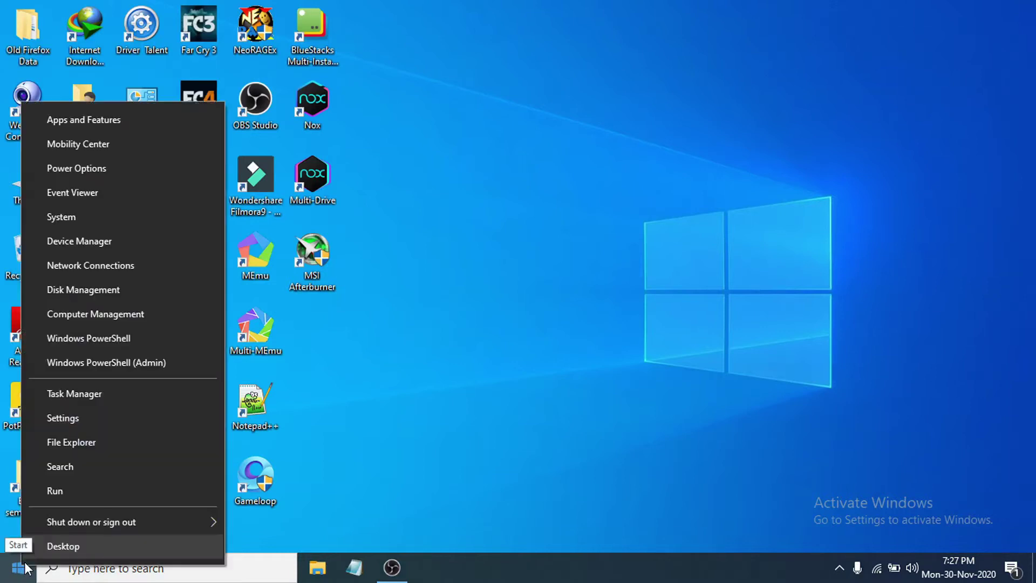
pyautogui.click(85, 493)
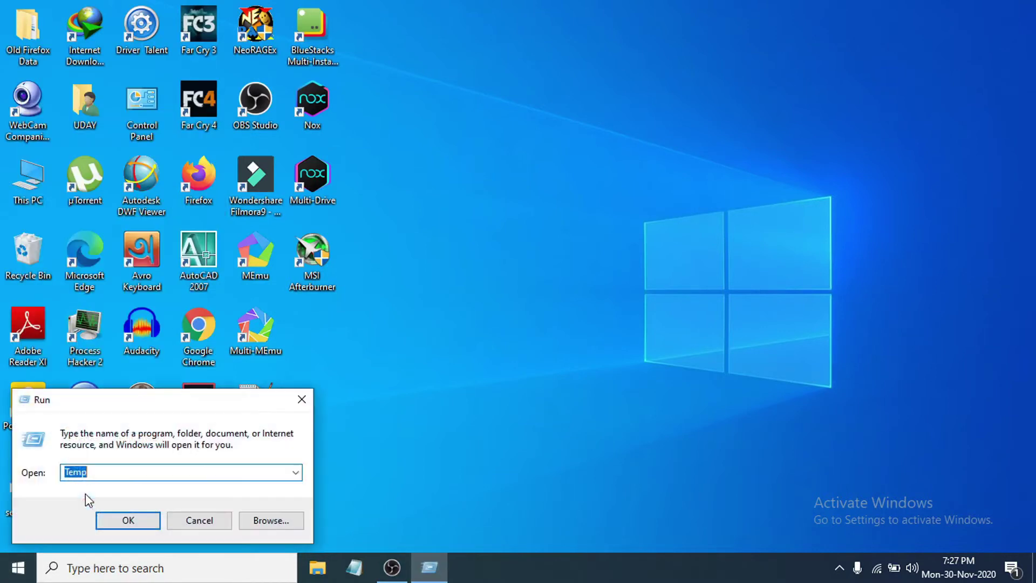
pyautogui.click(296, 473)
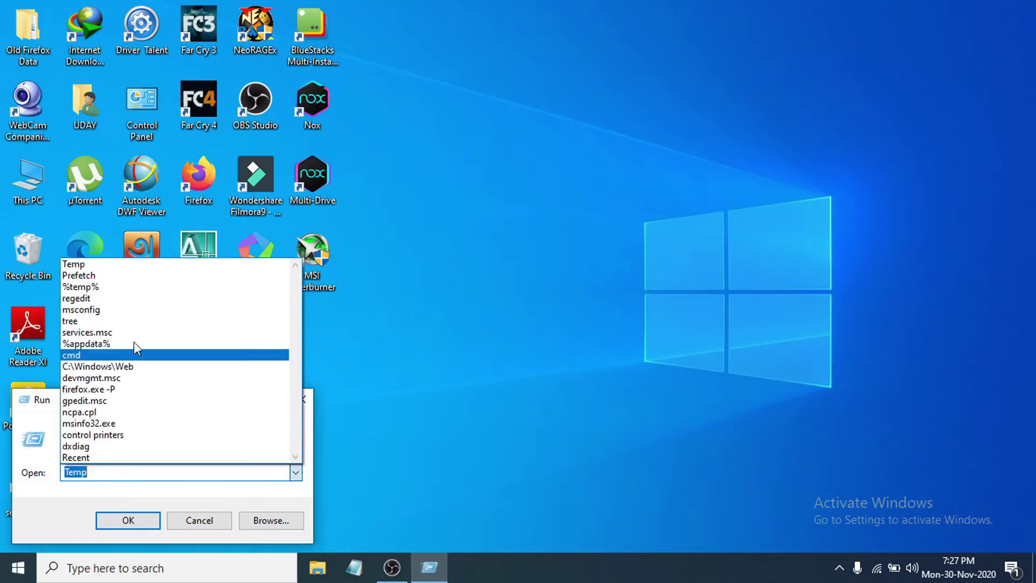
pyautogui.click(133, 288)
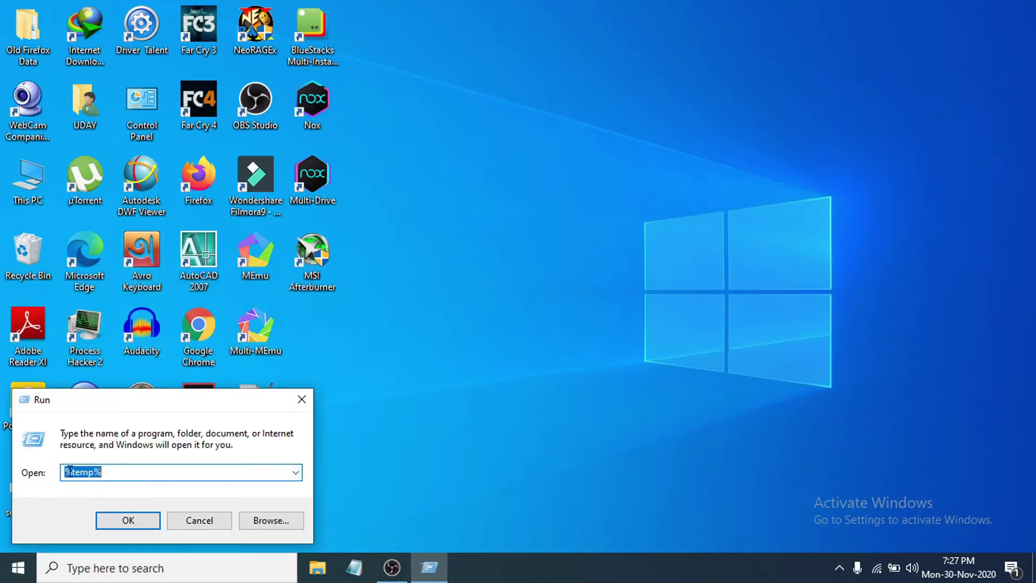
pyautogui.click(109, 472)
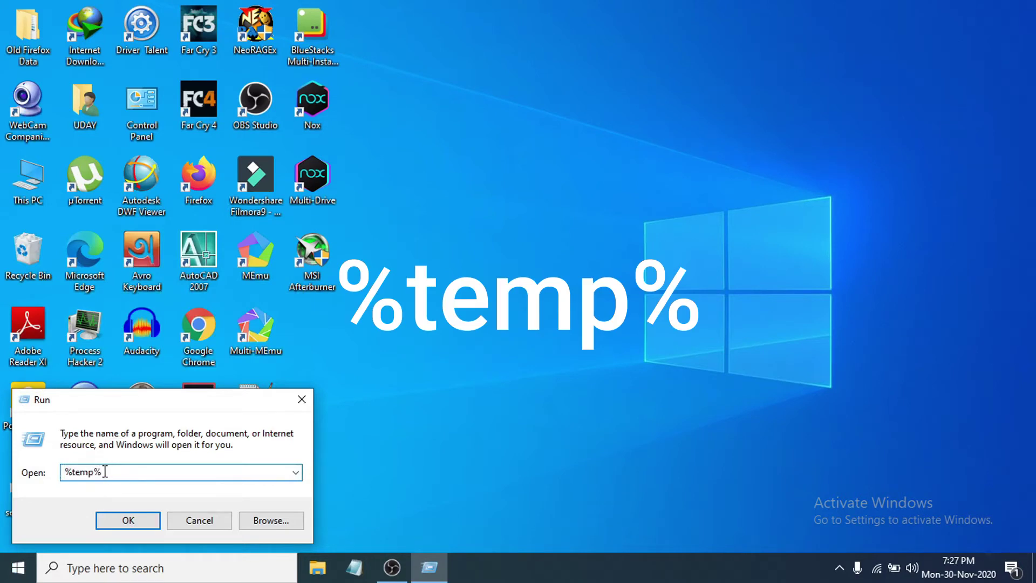
# Run %temp% and delete all 76 items in the user's AppData Local Temp folder
pyautogui.click(128, 520)
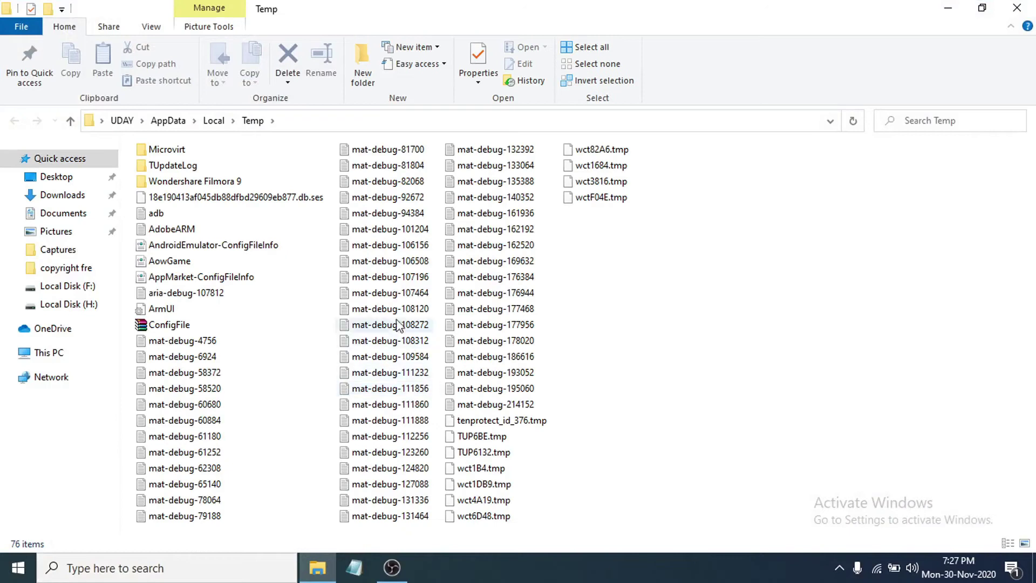
pyautogui.click(254, 296)
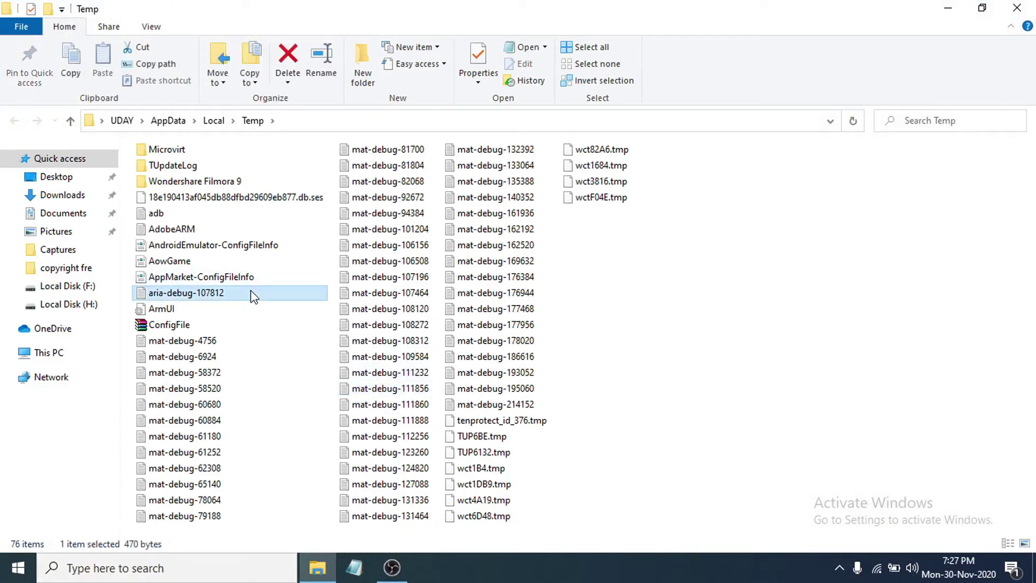
pyautogui.hotkey('ctrl', 'a')
pyautogui.rightClick(251, 292)
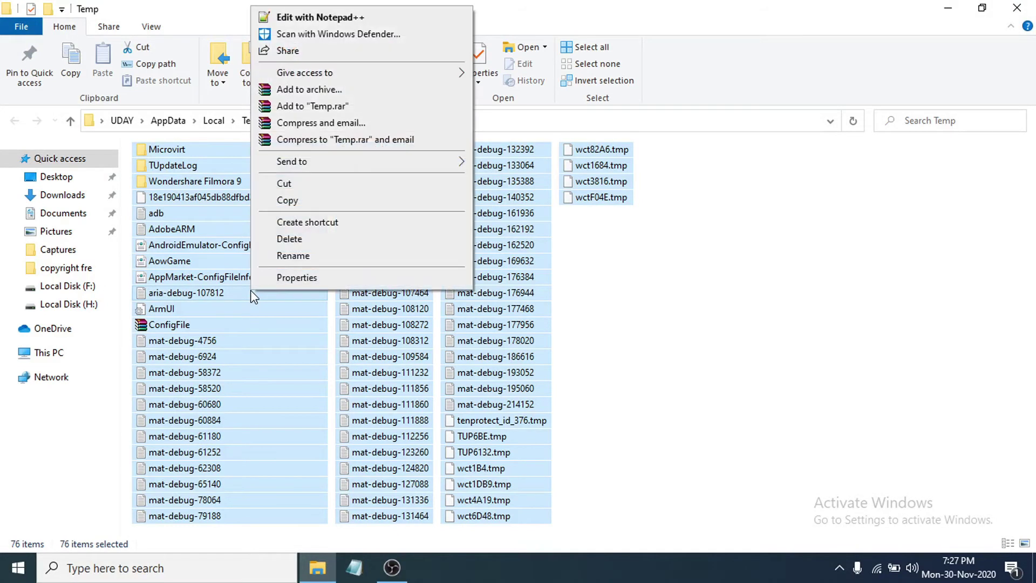
pyautogui.click(332, 241)
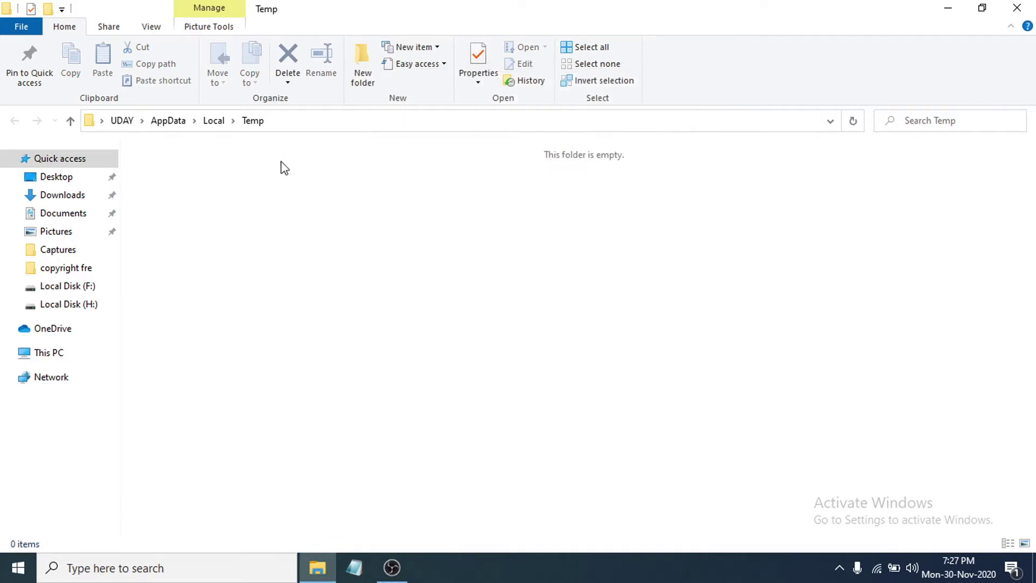
# Close the emptied Temp folder window and refresh the desktop
pyautogui.click(1017, 7)
pyautogui.rightClick(550, 224)
pyautogui.click(587, 269)
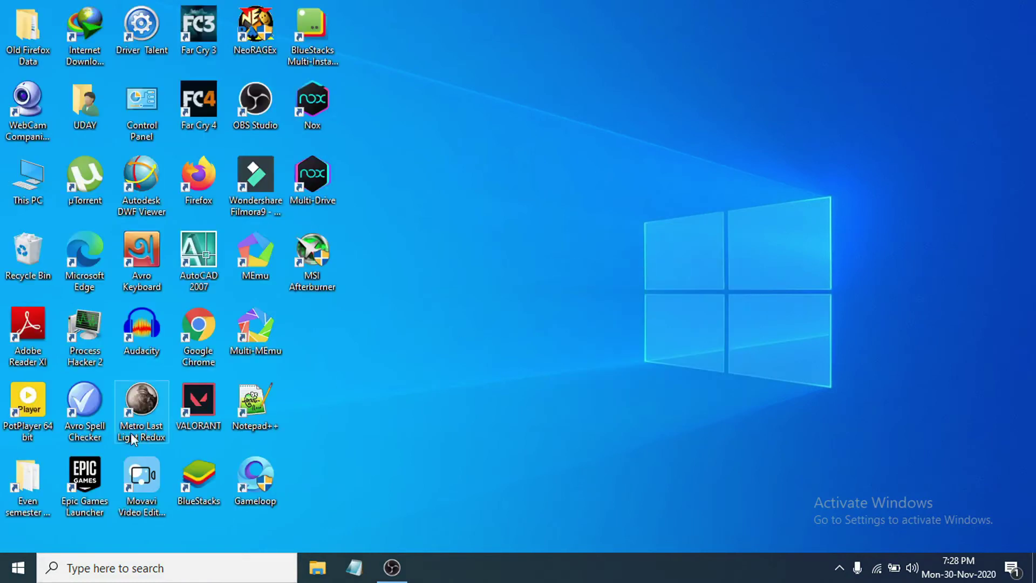
# Run the recent Prefetch command to open the C:\Windows\Prefetch folder, which is empty
pyautogui.rightClick(12, 576)
pyautogui.click(57, 495)
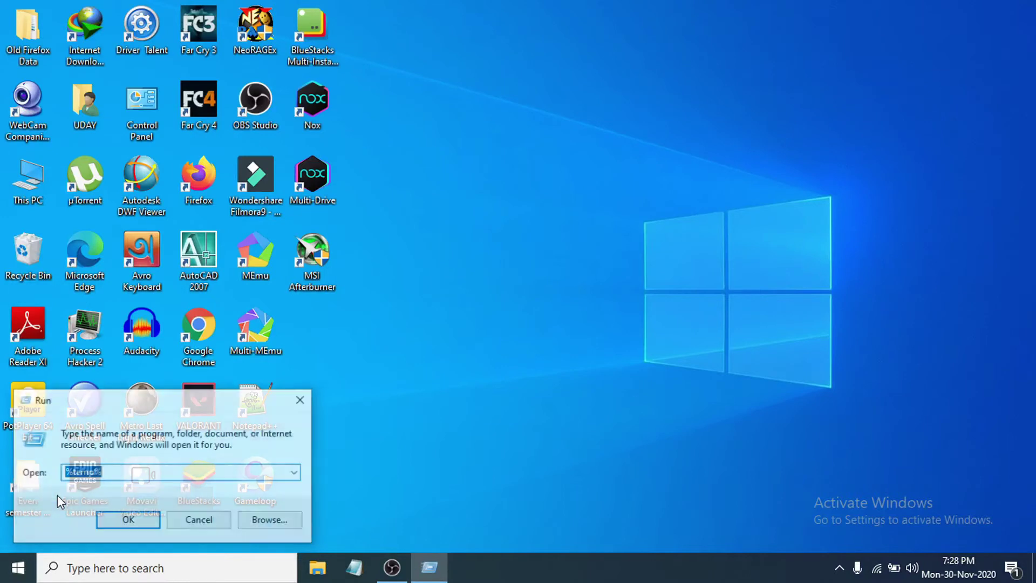
pyautogui.click(296, 473)
pyautogui.click(119, 293)
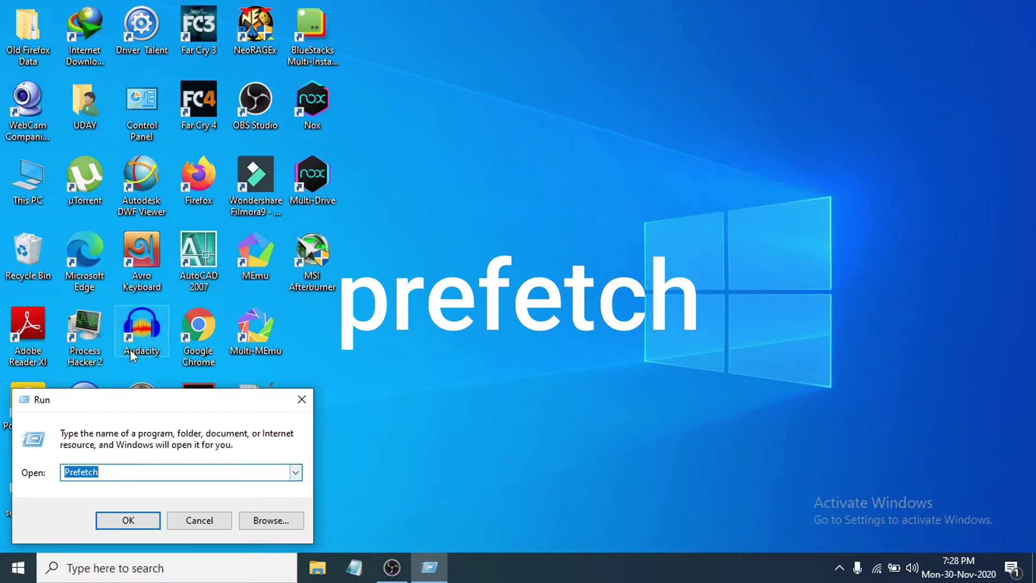
pyautogui.click(136, 519)
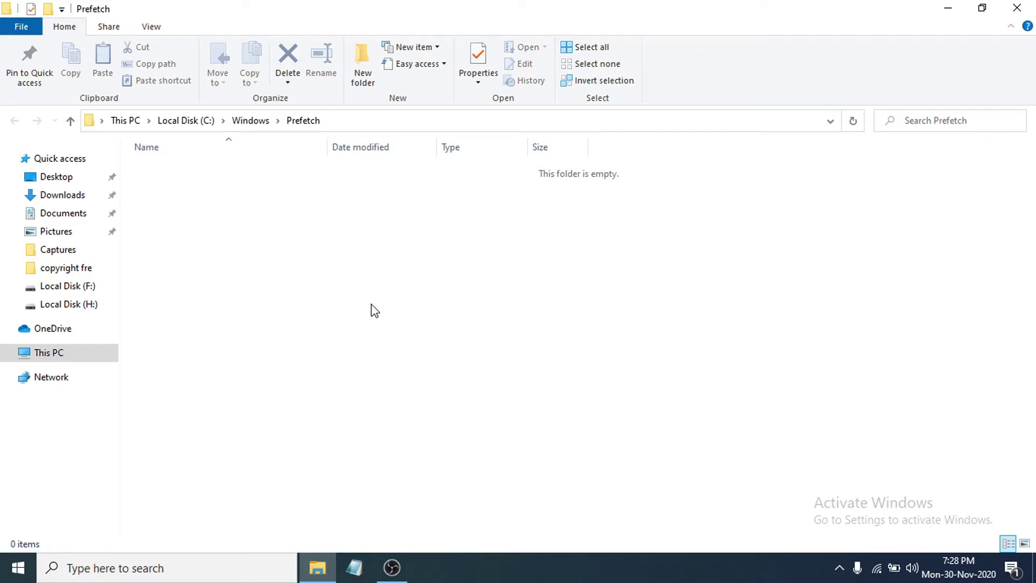
# Close the Prefetch folder window and refresh the desktop
pyautogui.click(1018, 7)
pyautogui.rightClick(552, 224)
pyautogui.click(622, 273)
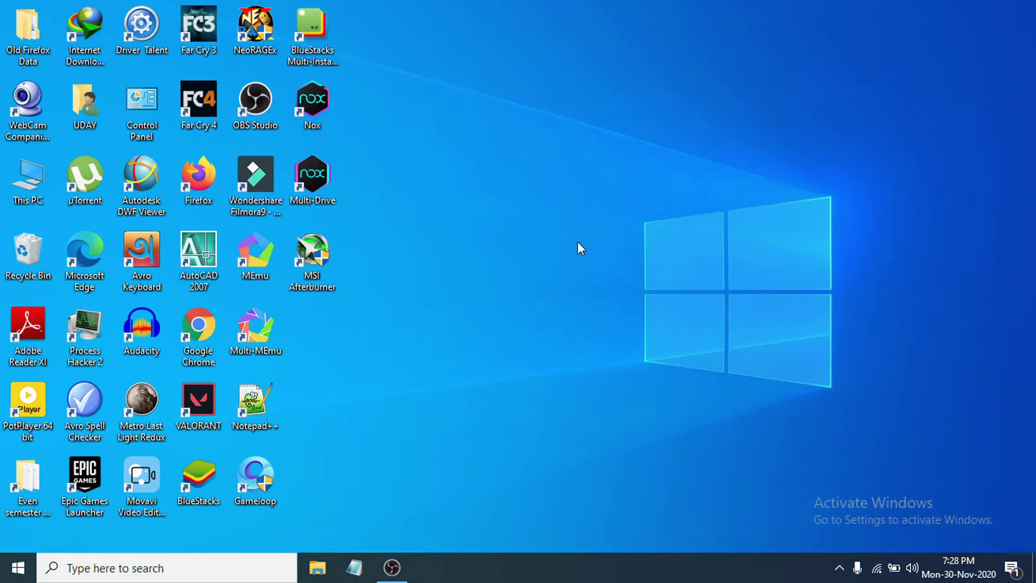
# Search 'add or' and open the Add or remove programs Apps & features page
pyautogui.click(105, 575)
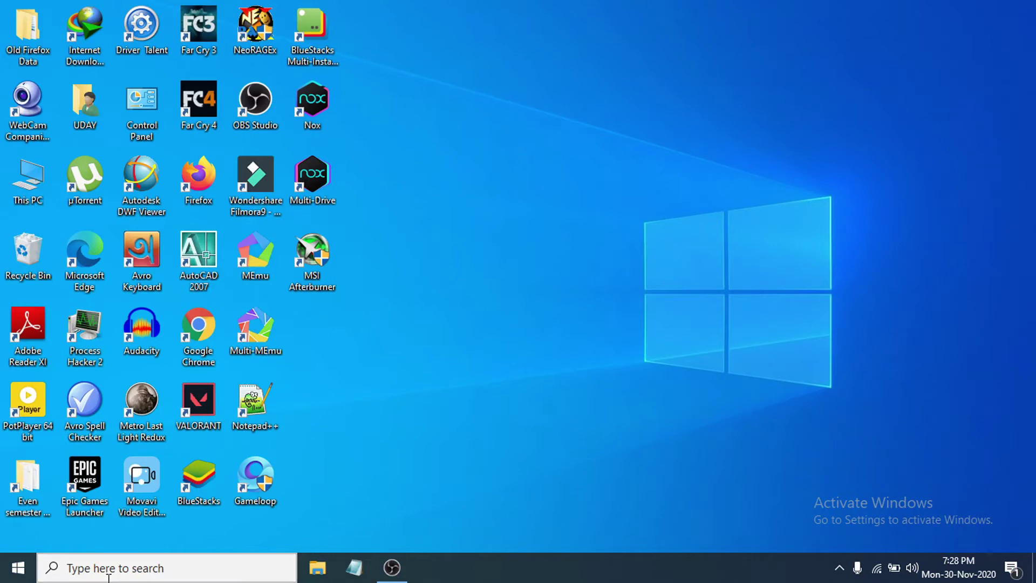
pyautogui.write('add ')
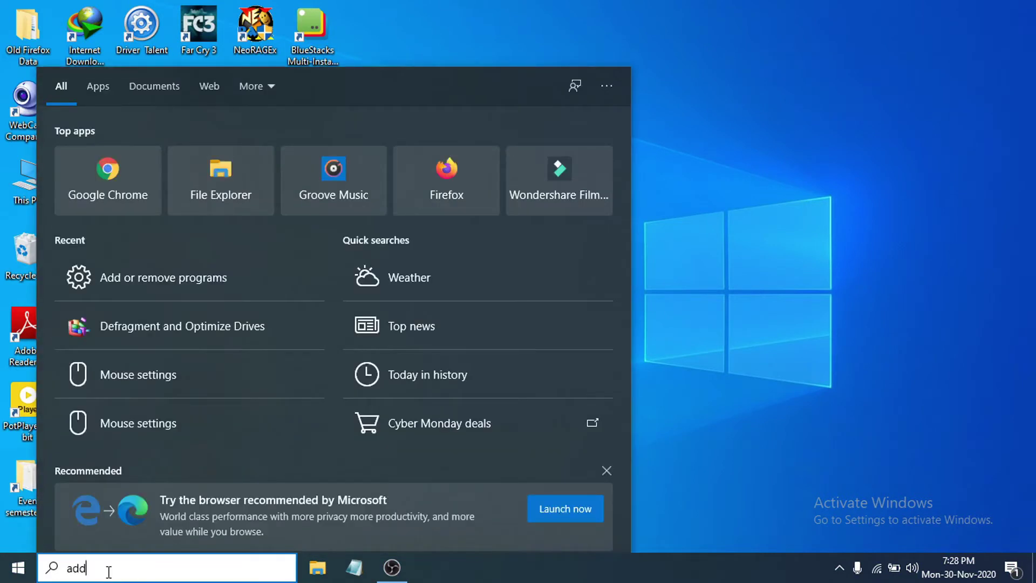
pyautogui.write('or')
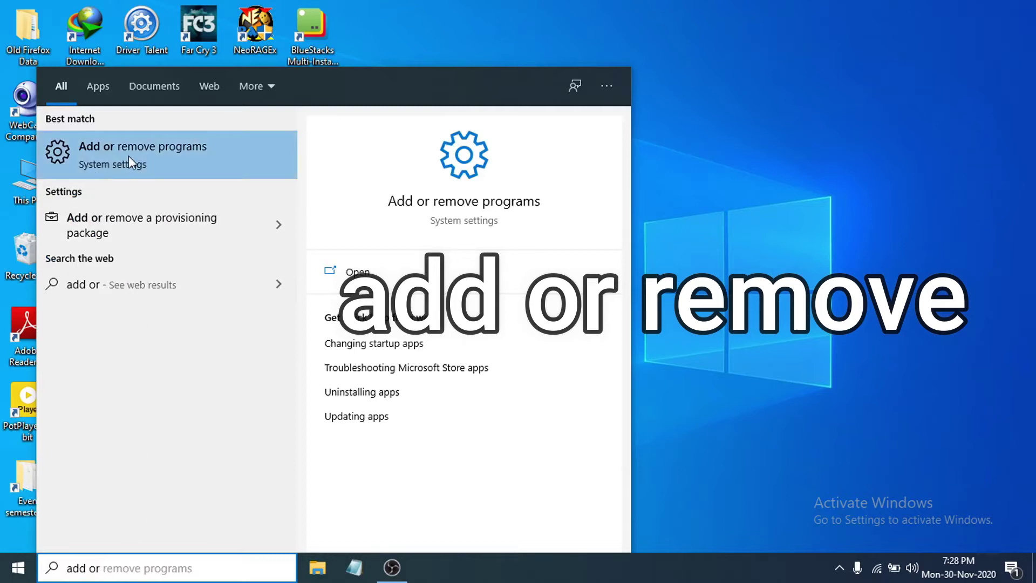
pyautogui.click(59, 155)
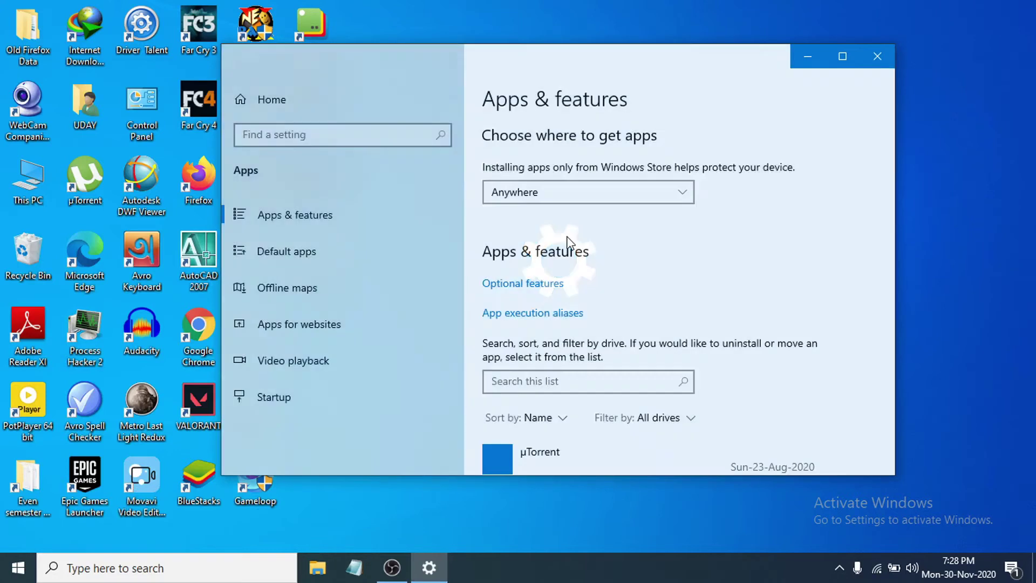
# Maximize Settings and uninstall PicsArt - Photo Studio from the installed apps list
pyautogui.click(841, 58)
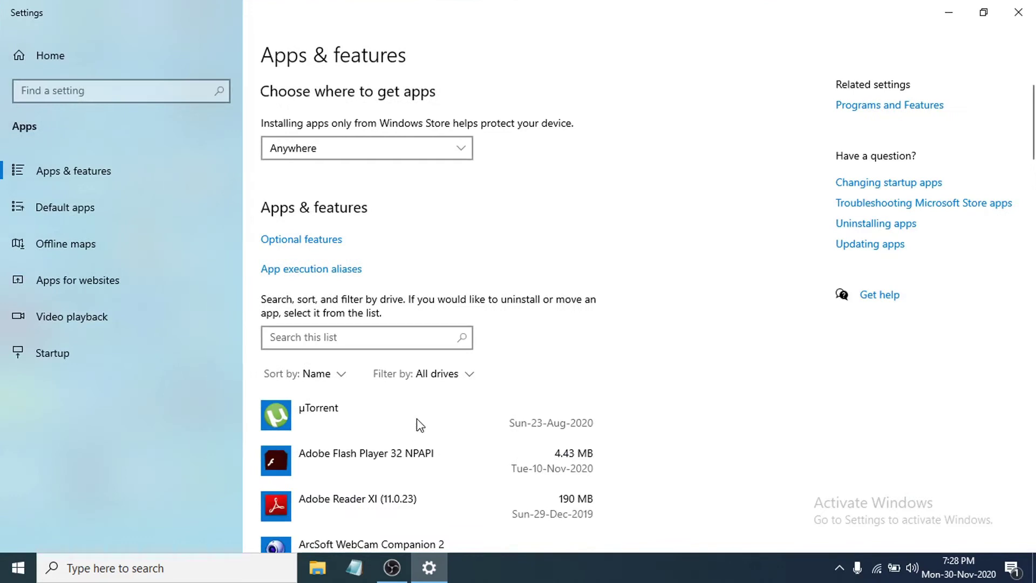
pyautogui.scroll(-5, 423, 407)
pyautogui.scroll(-15, 434, 402)
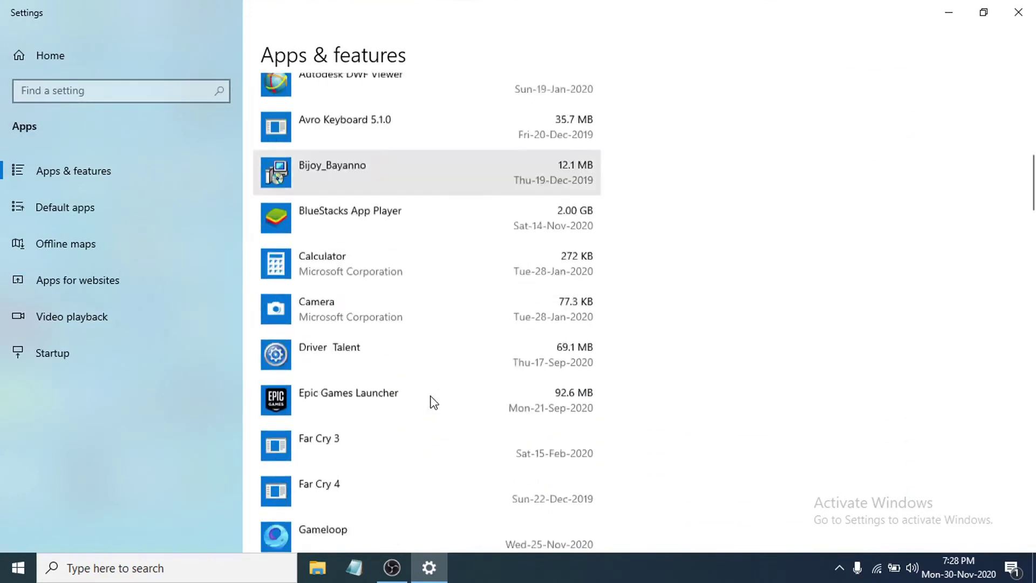
pyautogui.scroll(-20, 434, 402)
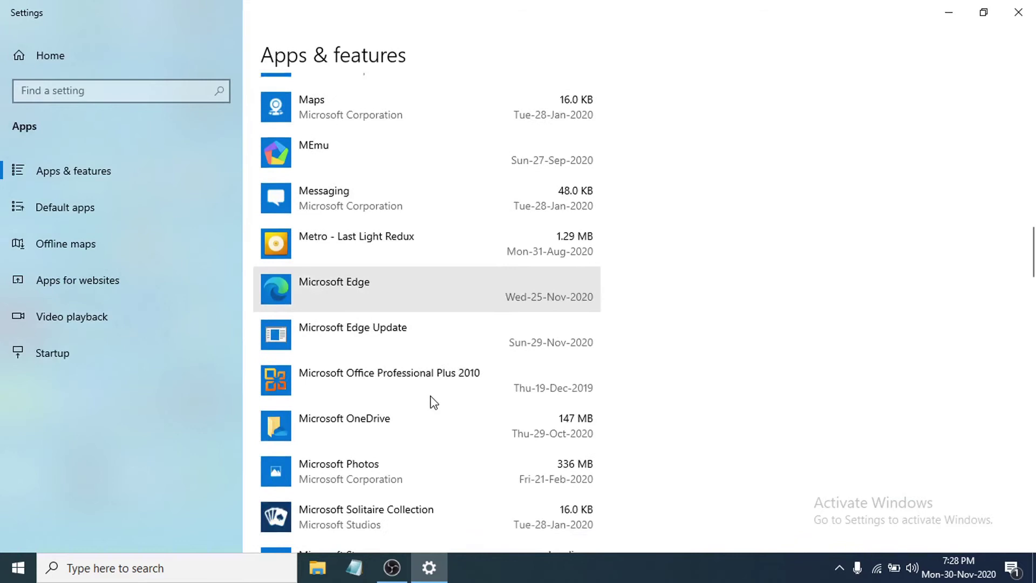
pyautogui.scroll(-20, 434, 402)
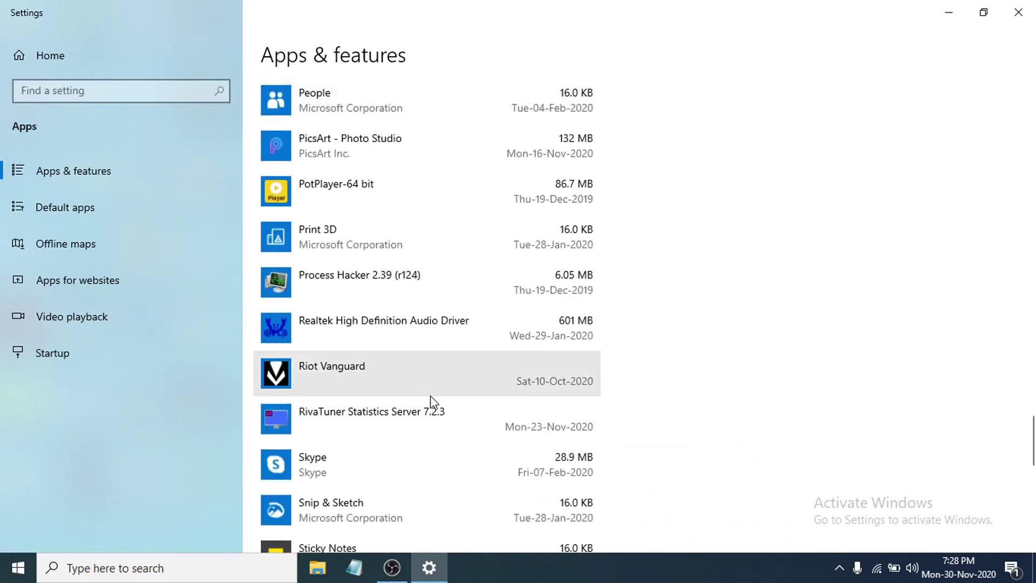
pyautogui.scroll(-5, 431, 402)
pyautogui.scroll(8, 430, 399)
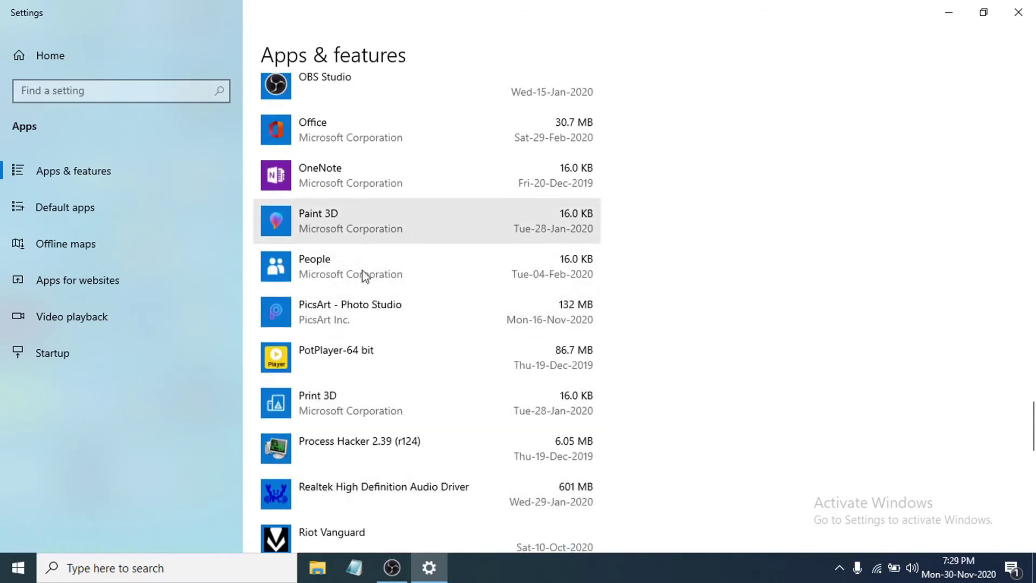
pyautogui.click(402, 324)
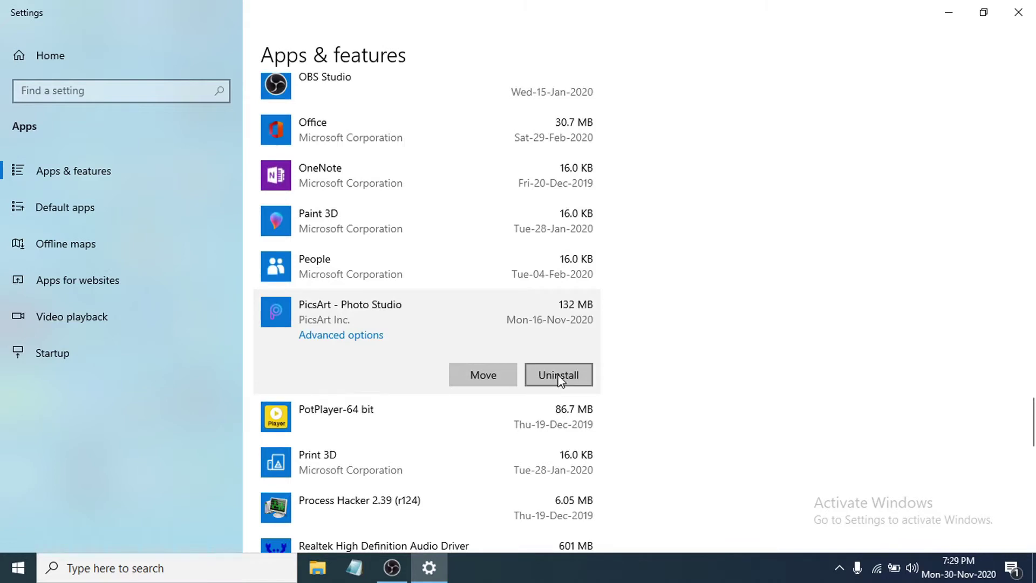
pyautogui.click(560, 379)
pyautogui.click(617, 342)
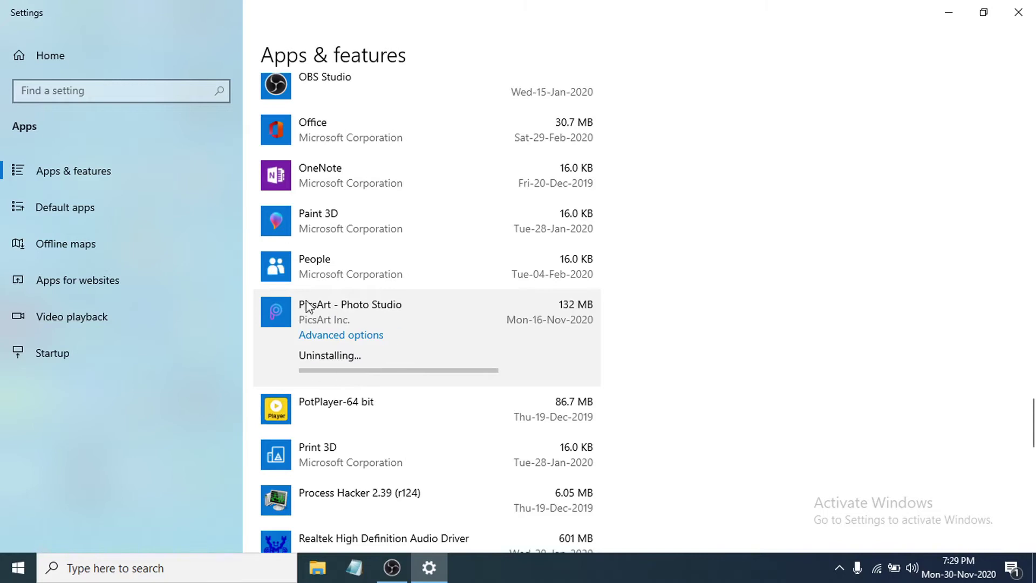
# Look over Mozilla Firefox's entry without removing it, then close Settings
pyautogui.scroll(-6, 423, 342)
pyautogui.scroll(4, 456, 359)
pyautogui.scroll(10, 458, 355)
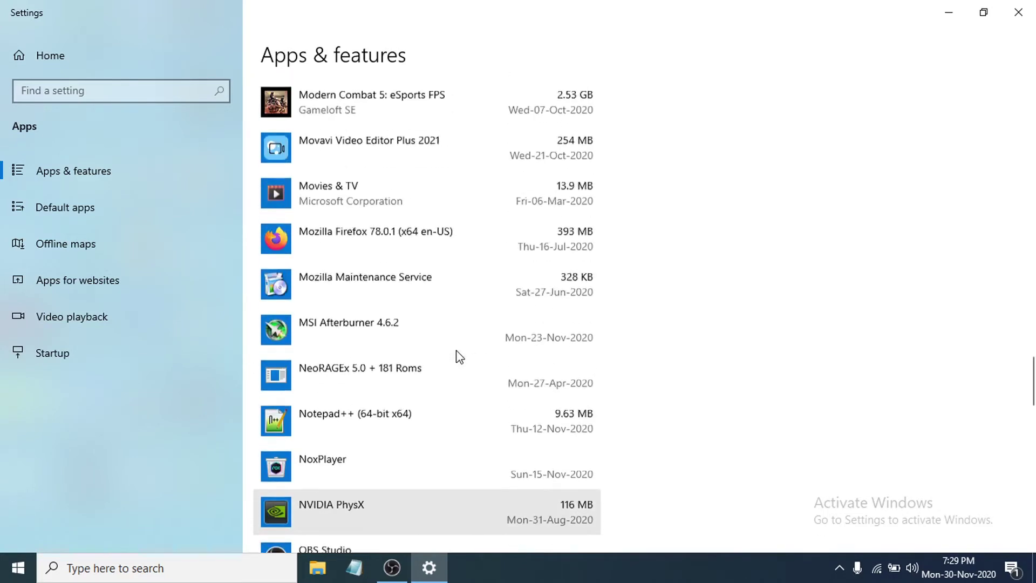
pyautogui.click(424, 281)
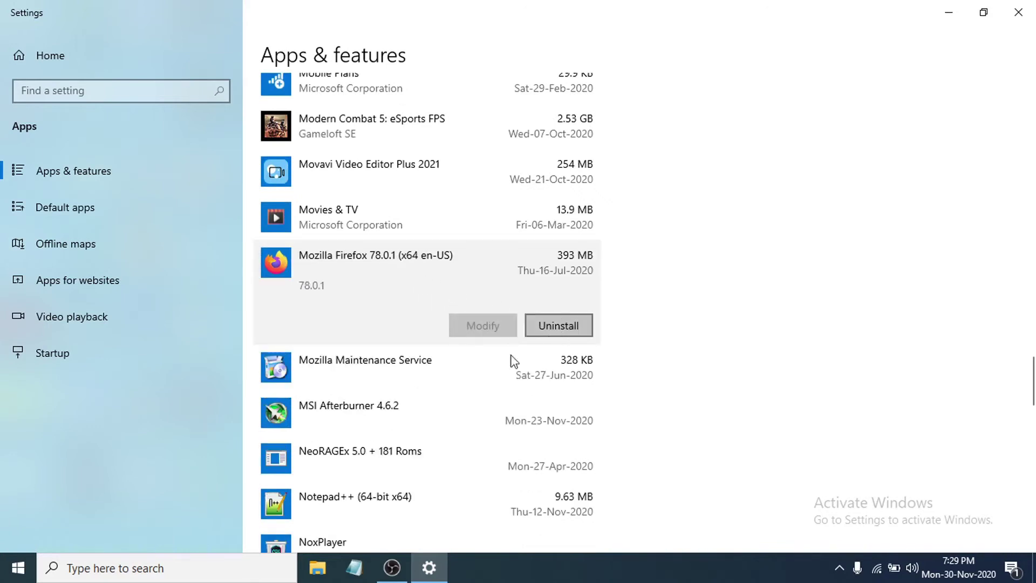
pyautogui.scroll(-10, 419, 400)
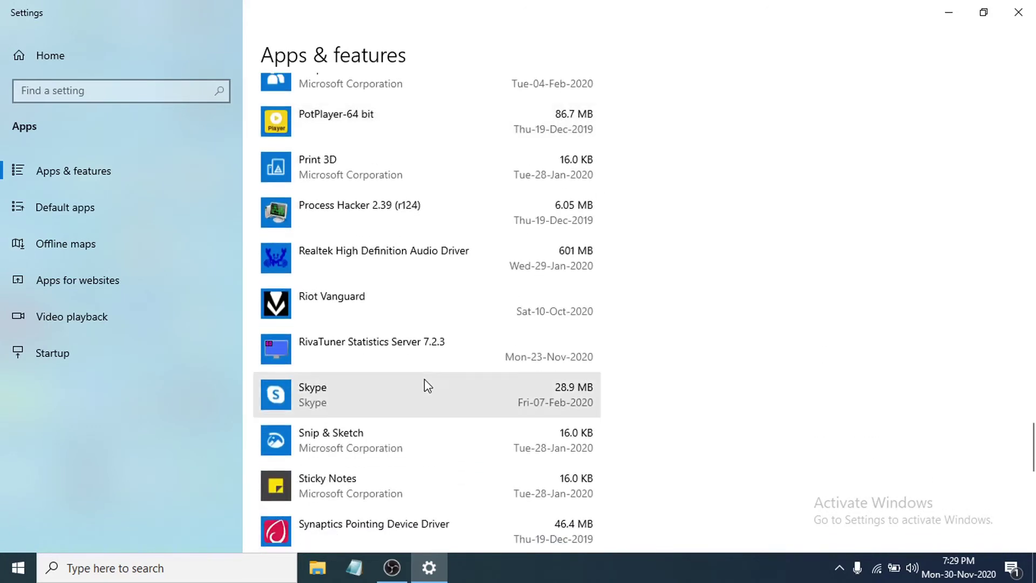
pyautogui.scroll(3, 424, 380)
pyautogui.scroll(3, 424, 381)
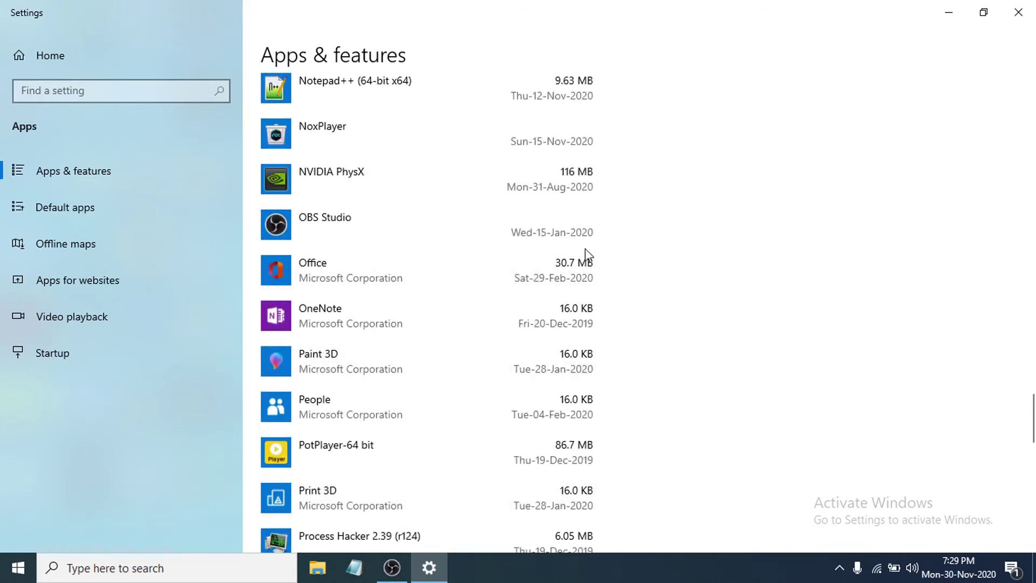
pyautogui.scroll(-4, 433, 318)
pyautogui.scroll(4, 465, 361)
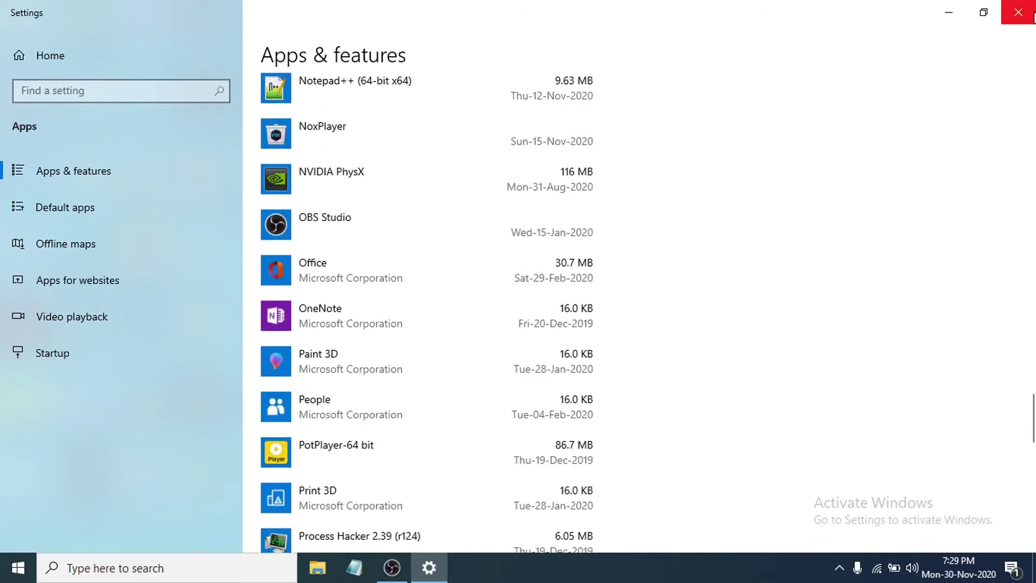
pyautogui.click(1019, 11)
# Refresh the desktop and open This PC
pyautogui.rightClick(512, 233)
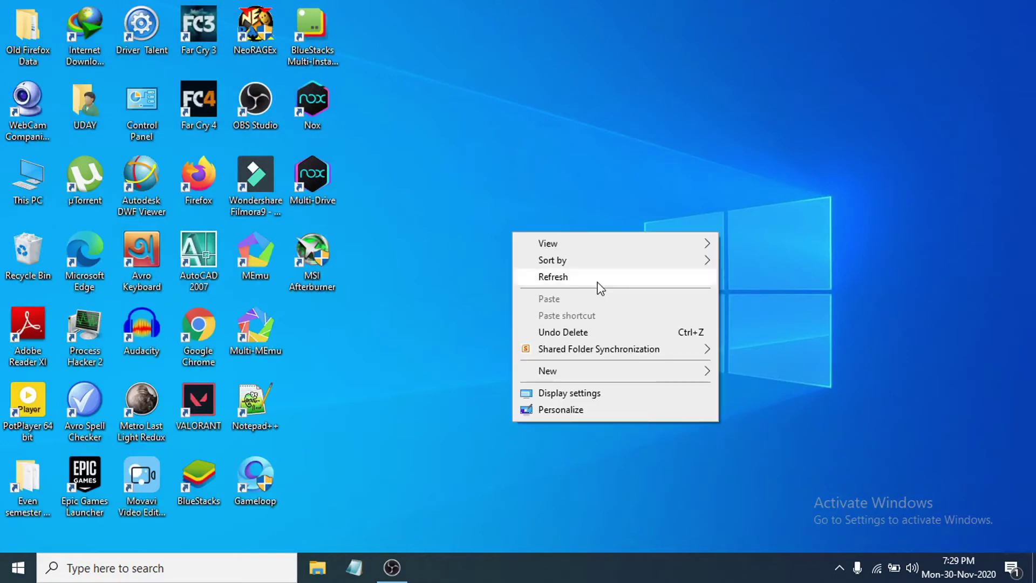
pyautogui.click(596, 281)
pyautogui.doubleClick(24, 195)
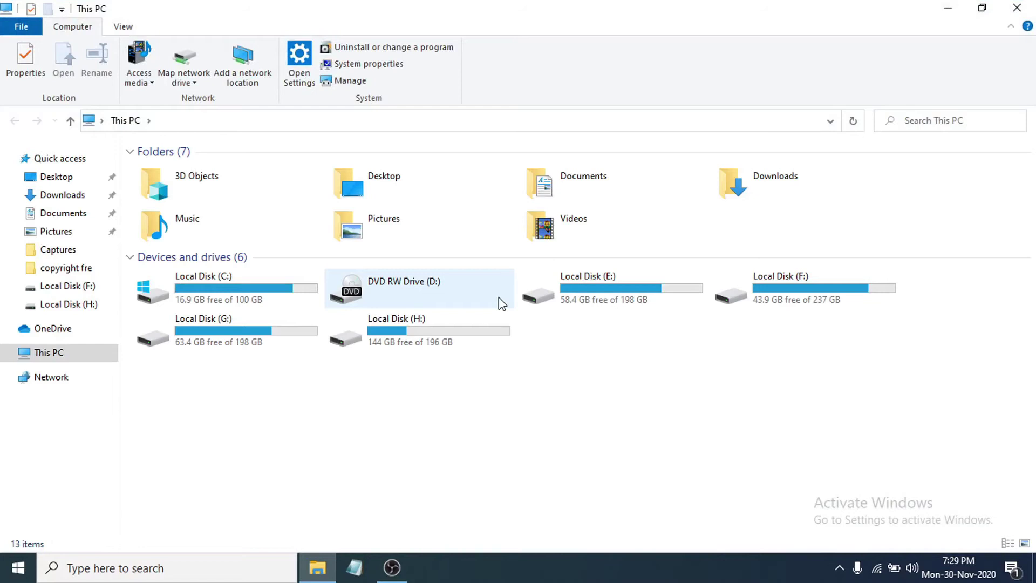
# Optimize Local Disk (C:) from its Properties Tools page to 0% fragmented, then close the optimizer
pyautogui.rightClick(250, 299)
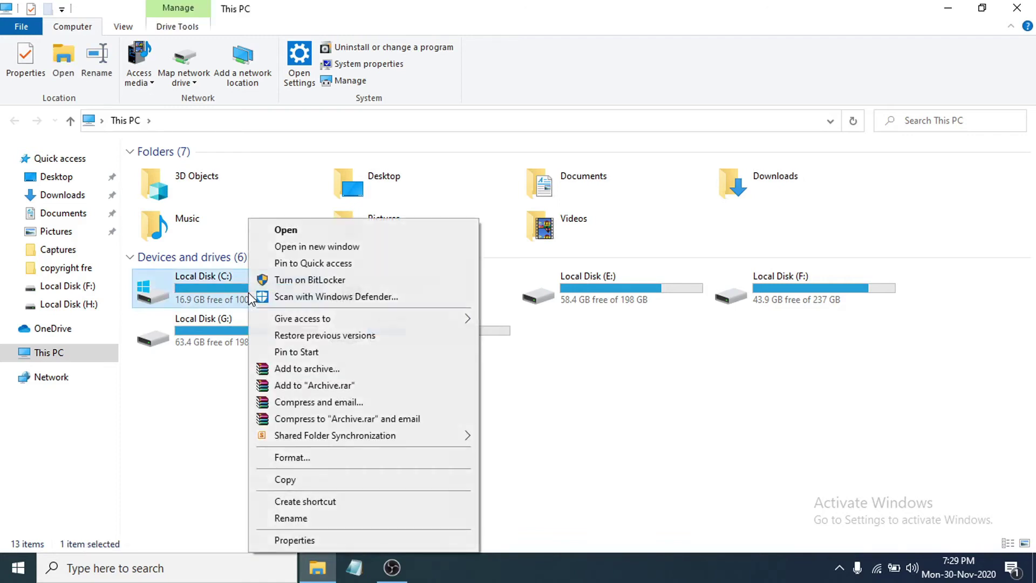
pyautogui.click(319, 539)
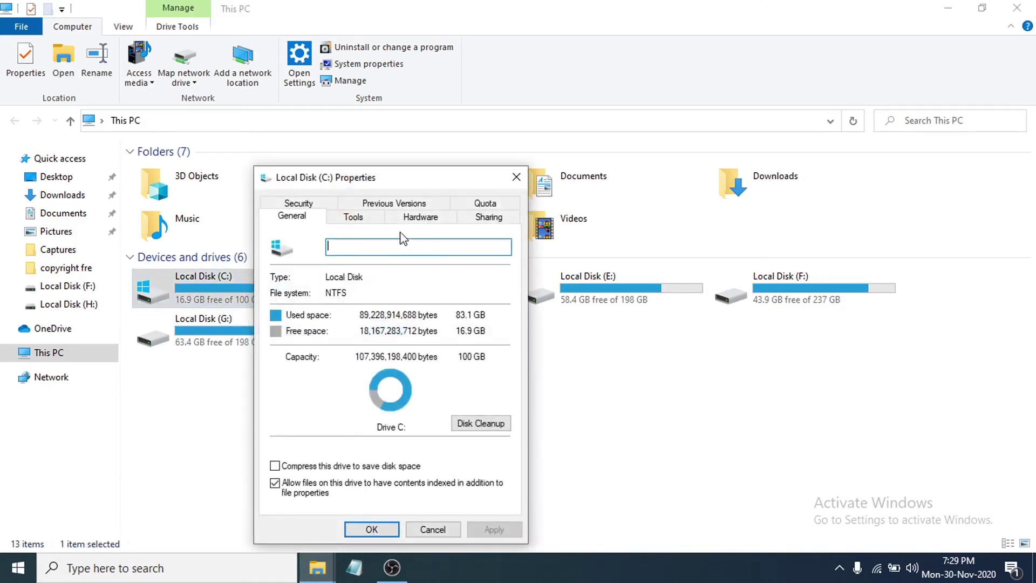
pyautogui.click(354, 218)
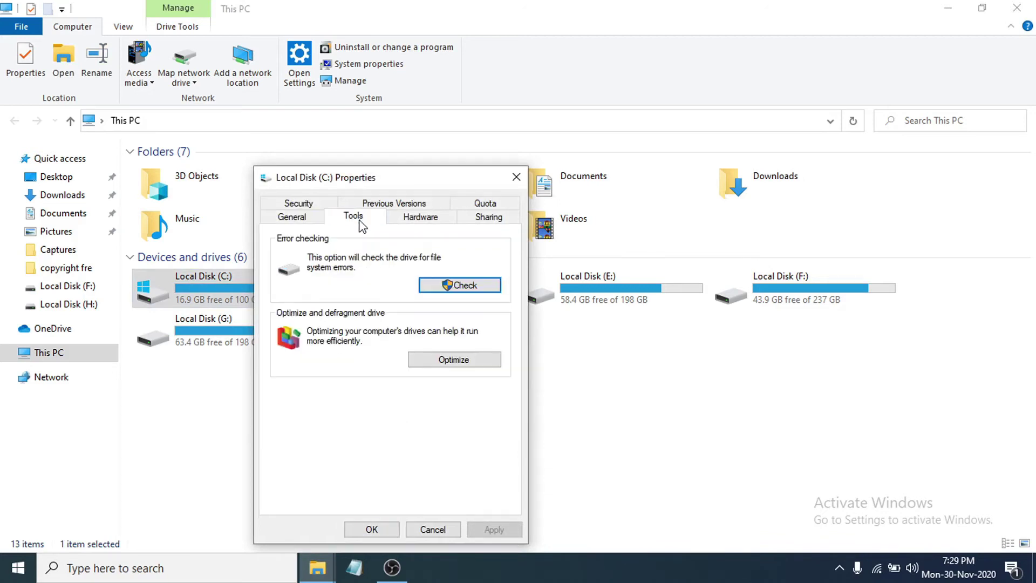
pyautogui.click(455, 360)
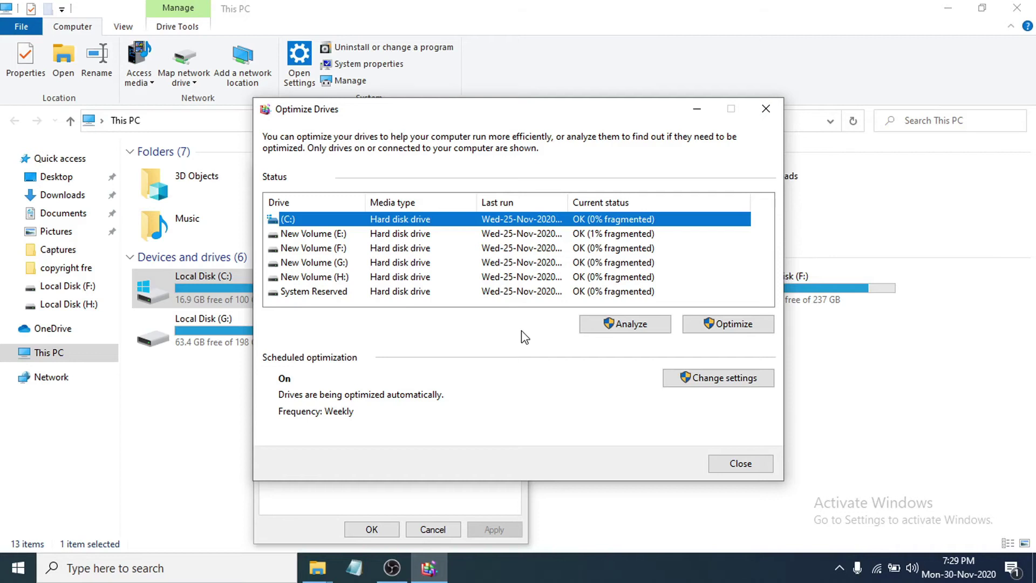
pyautogui.click(718, 326)
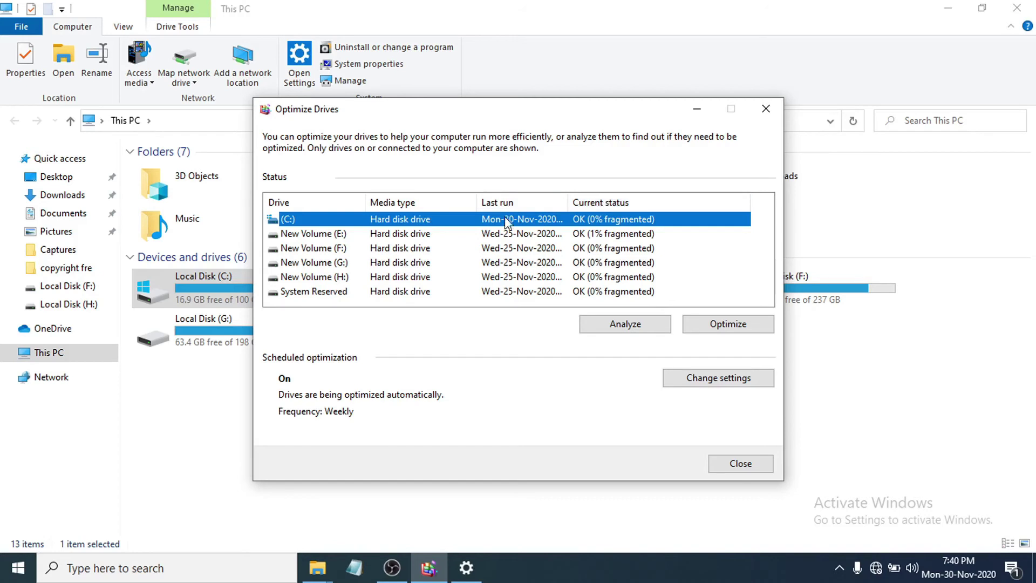
pyautogui.click(738, 469)
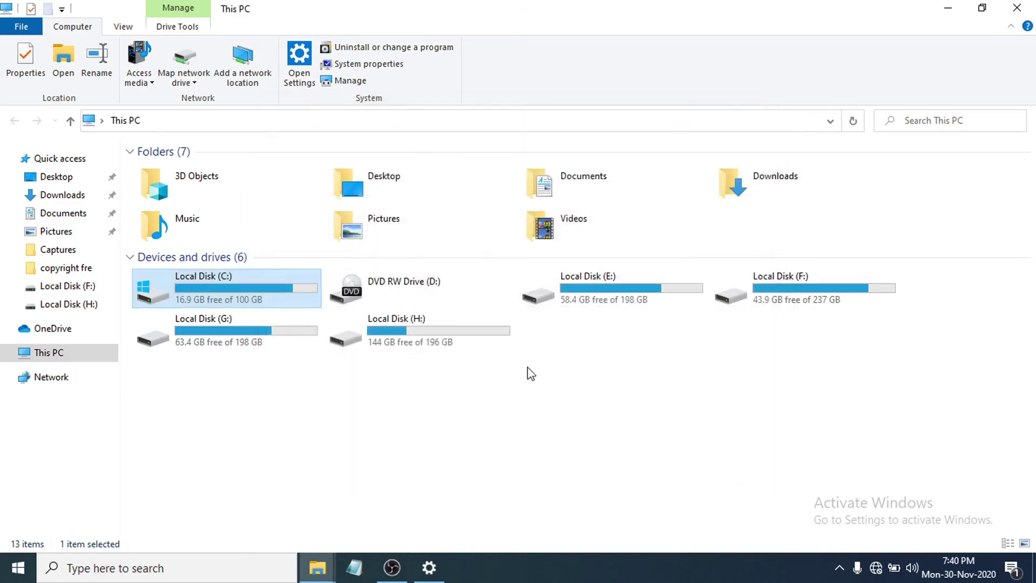
# Open Local Disk (C:) Properties on General, showing 83.1 GB used and 16.9 GB free
pyautogui.click(619, 424)
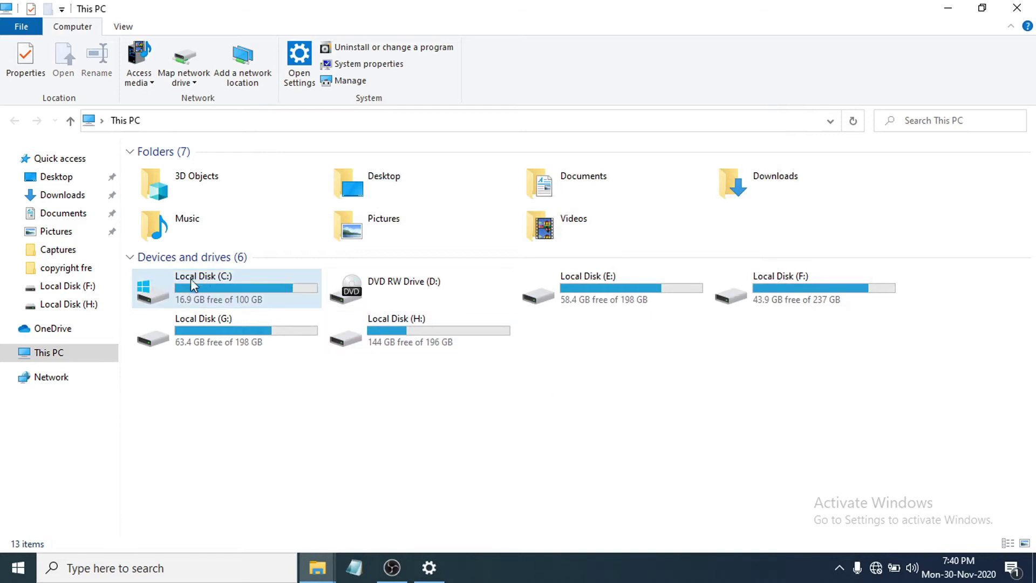
pyautogui.rightClick(201, 291)
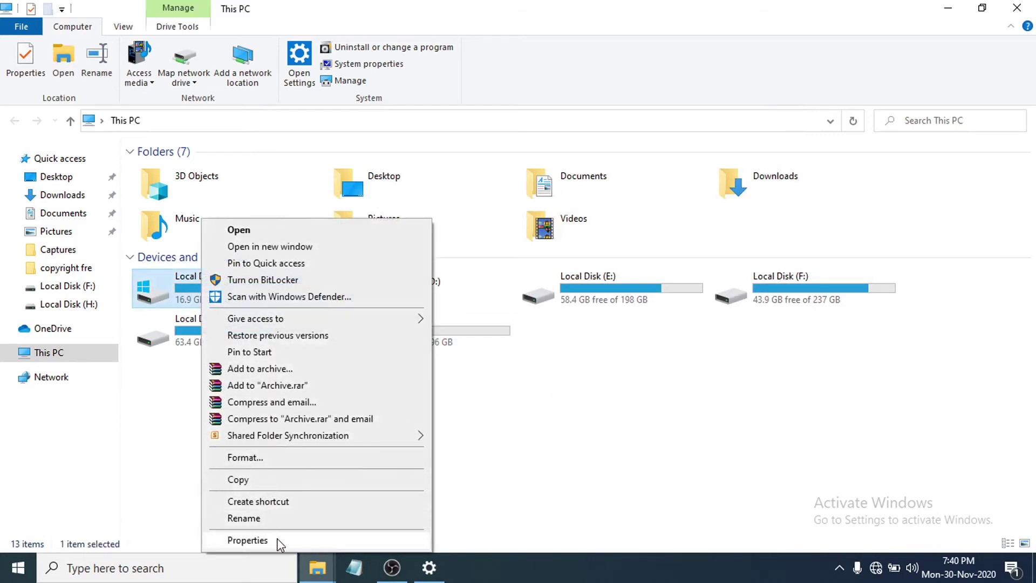
pyautogui.click(247, 541)
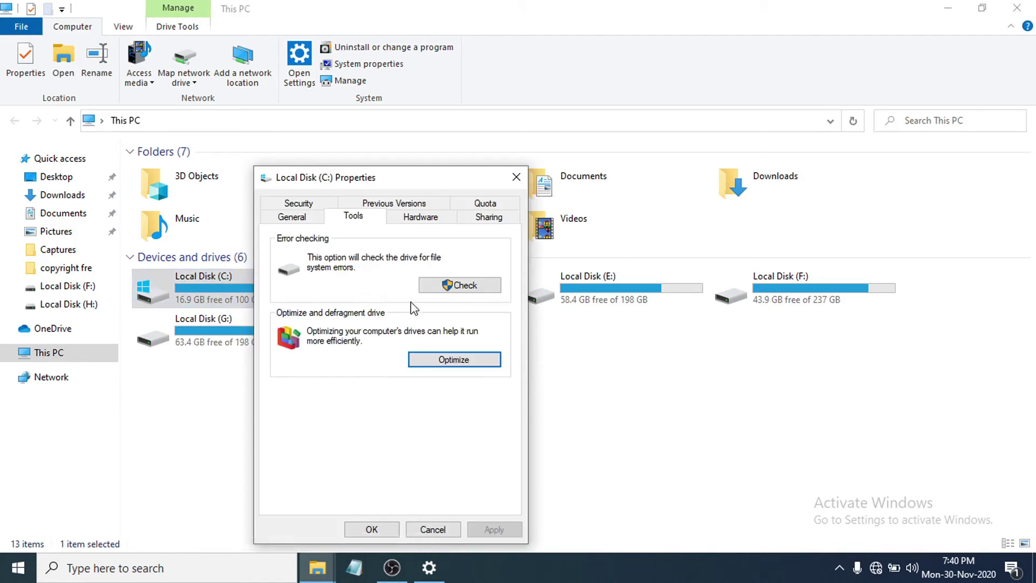
pyautogui.click(304, 218)
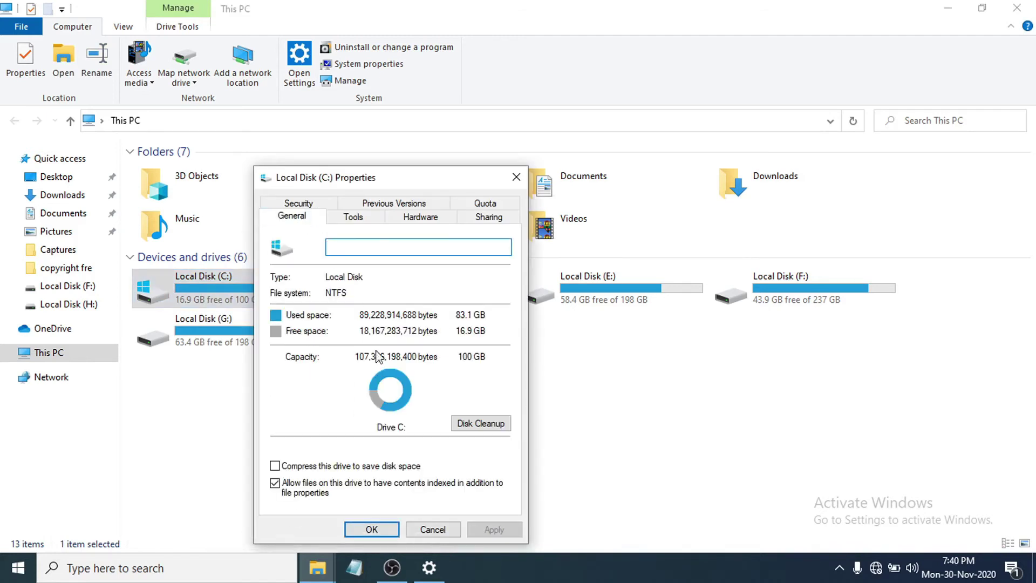
# Run Disk Cleanup on C: with Downloads excluded, leaving 16.7 GB free
pyautogui.click(472, 428)
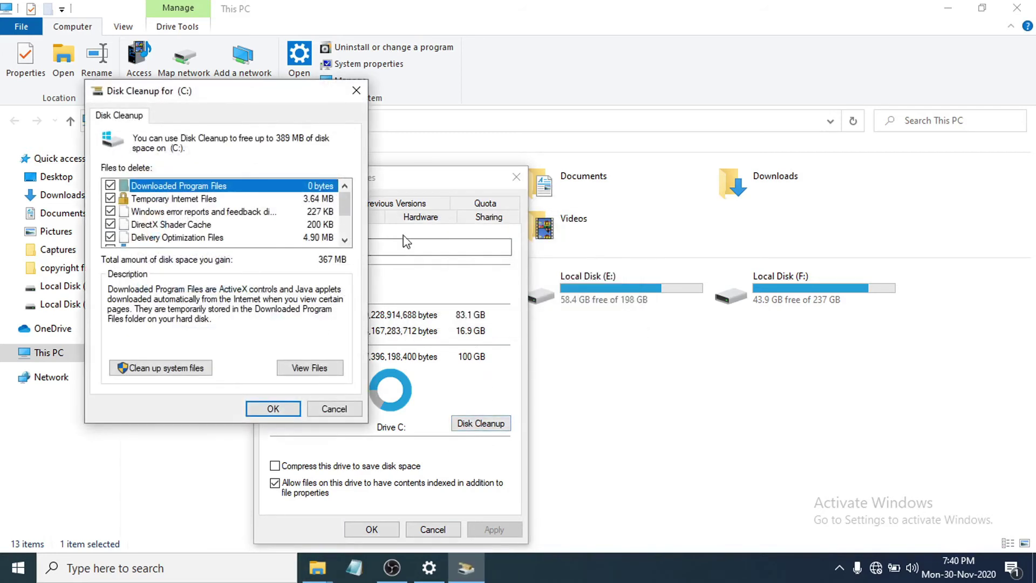
pyautogui.moveTo(249, 97); pyautogui.dragTo(585, 133)
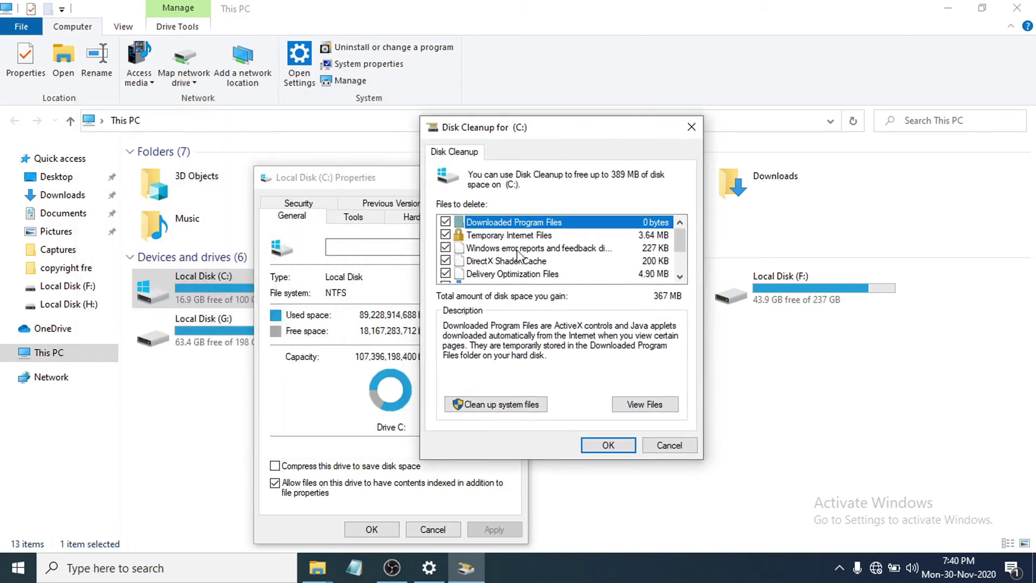
pyautogui.scroll(-1, 453, 245)
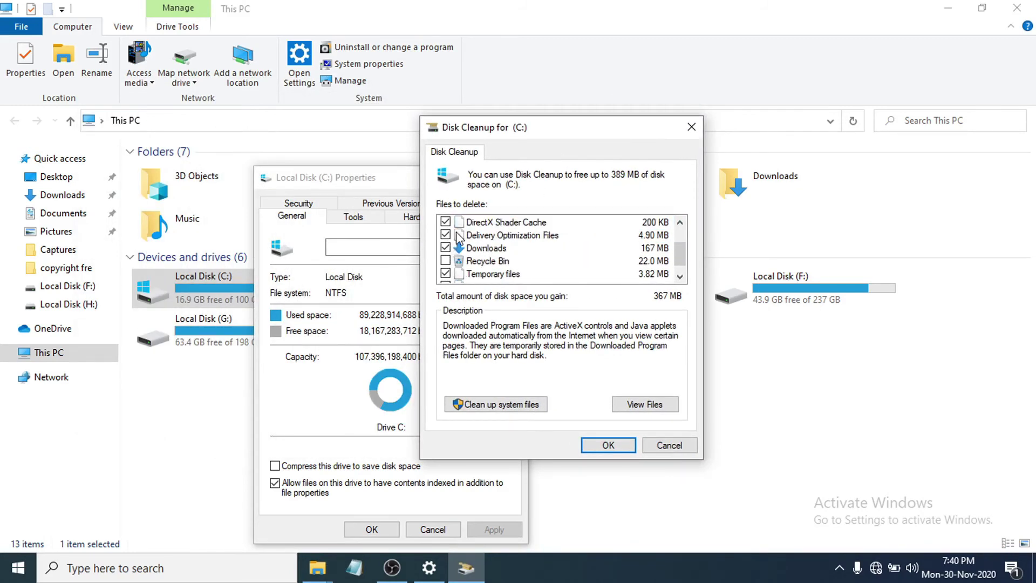
pyautogui.scroll(-1, 479, 240)
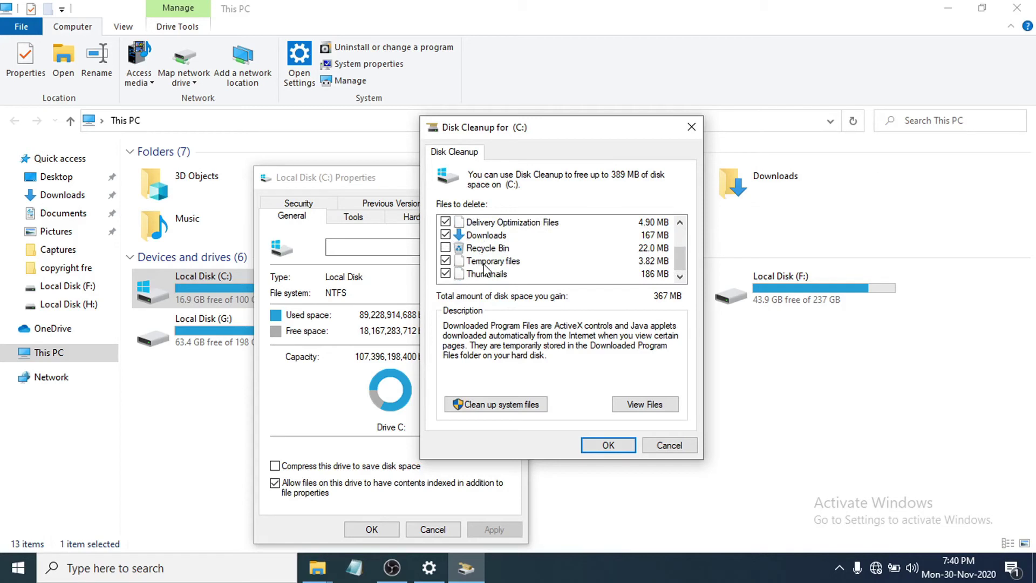
pyautogui.scroll(2, 484, 268)
pyautogui.scroll(-2, 484, 268)
pyautogui.click(445, 235)
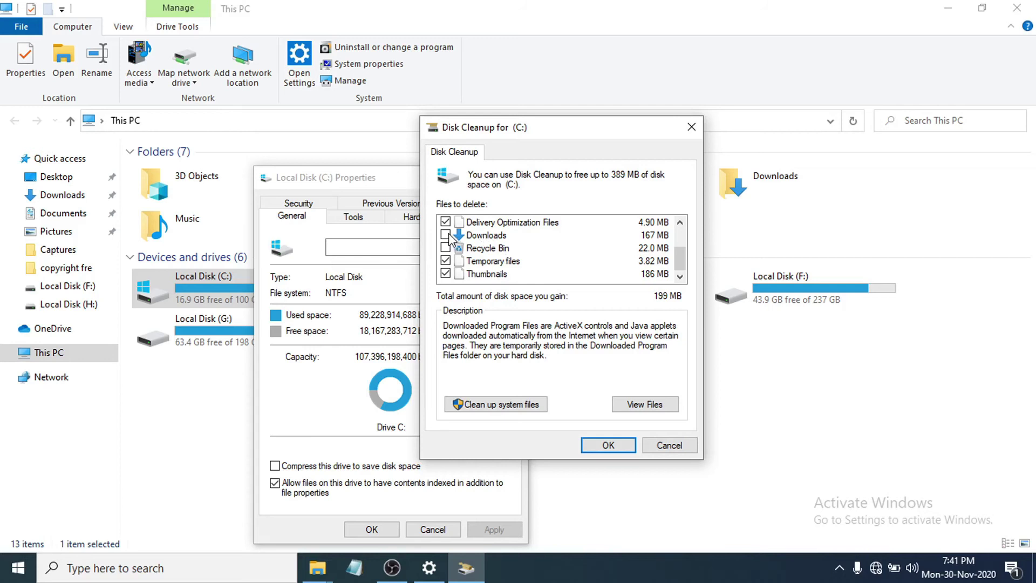
pyautogui.click(610, 446)
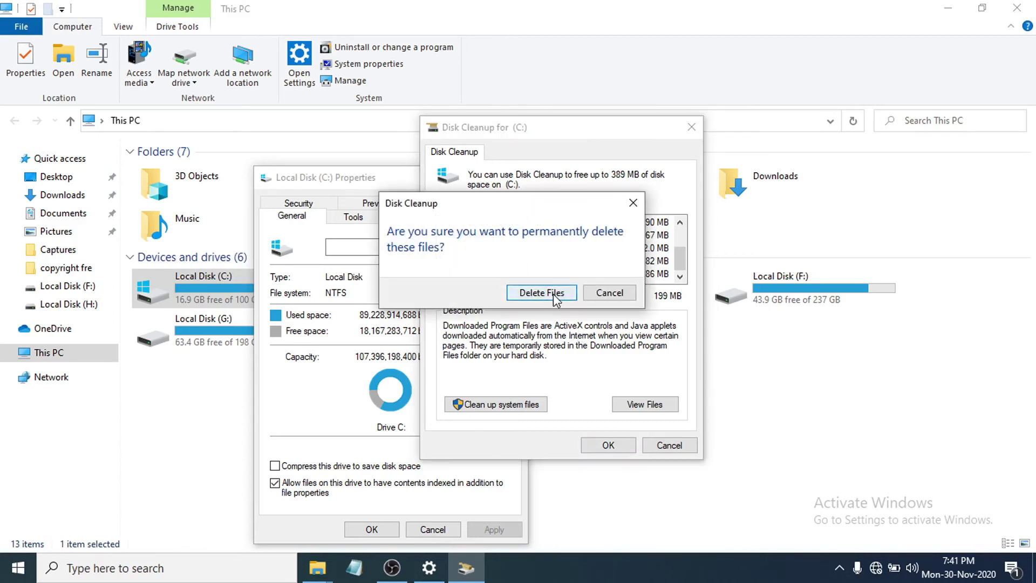
pyautogui.click(556, 297)
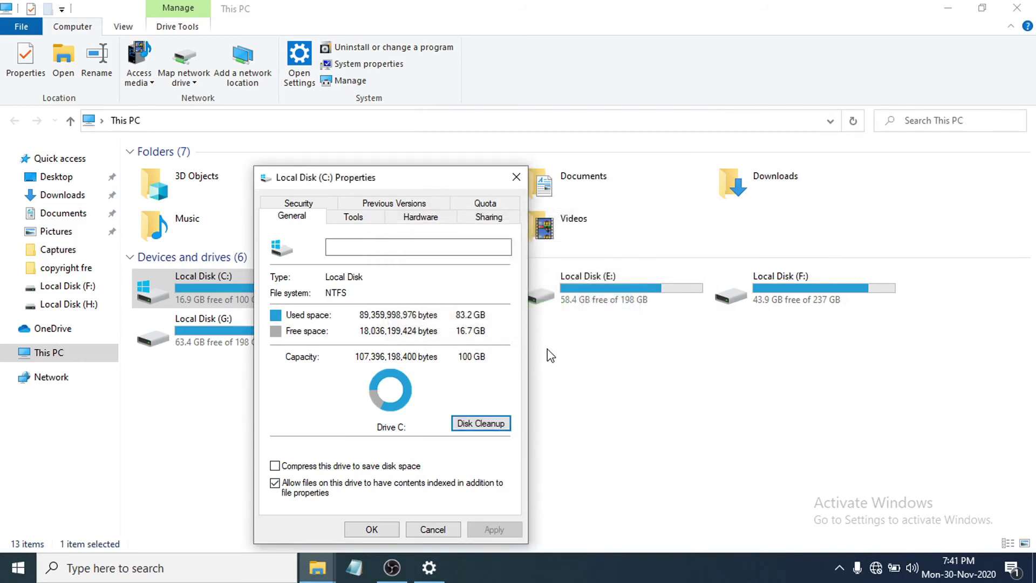
pyautogui.click(372, 529)
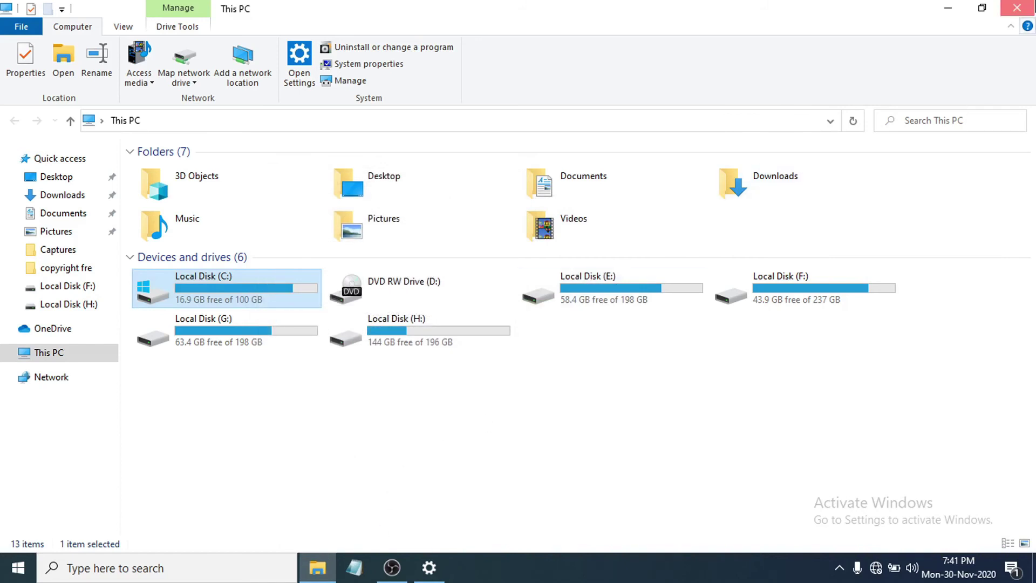
# Minimize all windows with Win+D and deselect the desktop icons
pyautogui.press('super+d')
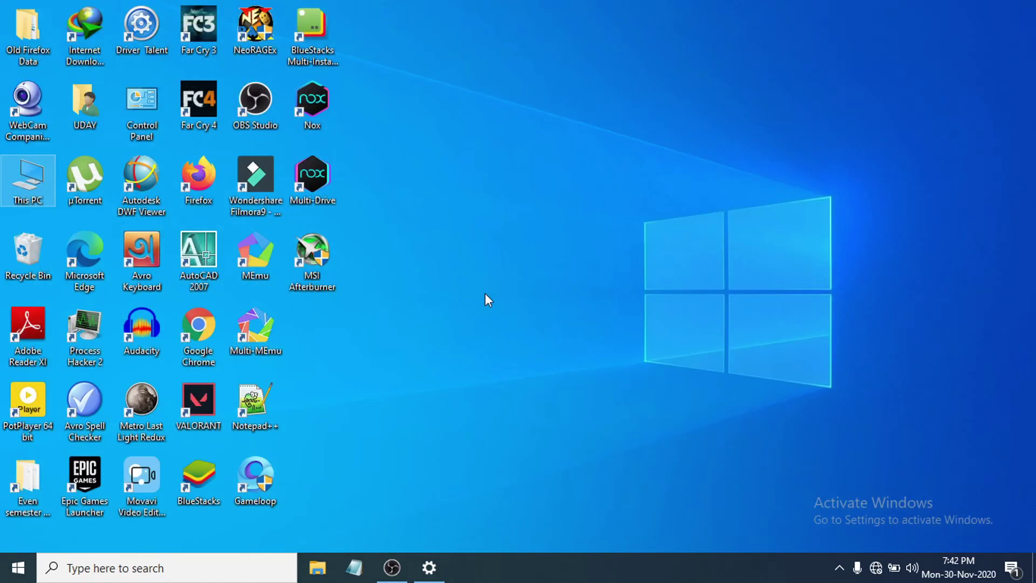
pyautogui.click(514, 278)
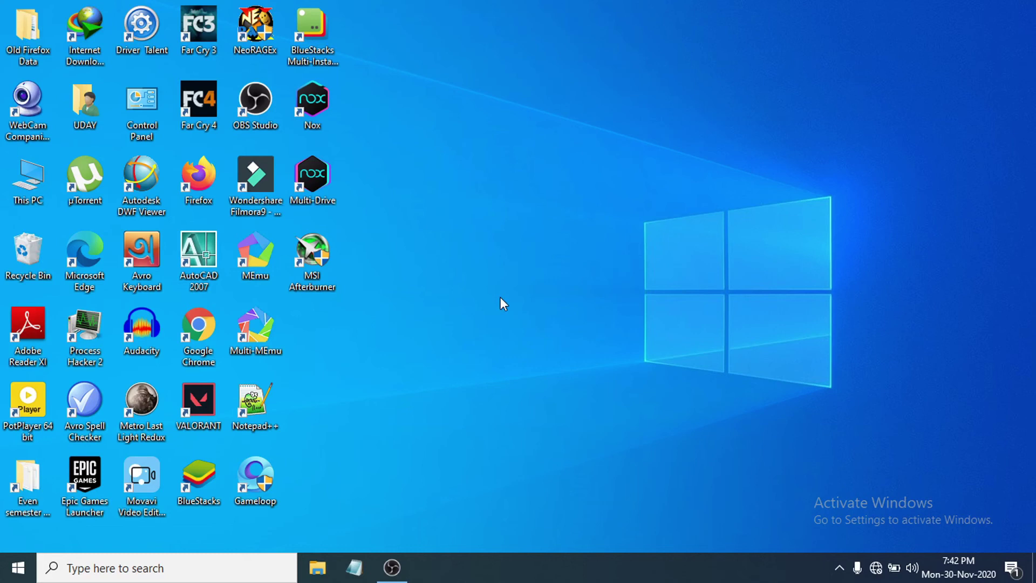
# Open the Recycle Bin and permanently delete all 85 items in it
pyautogui.doubleClick(28, 260)
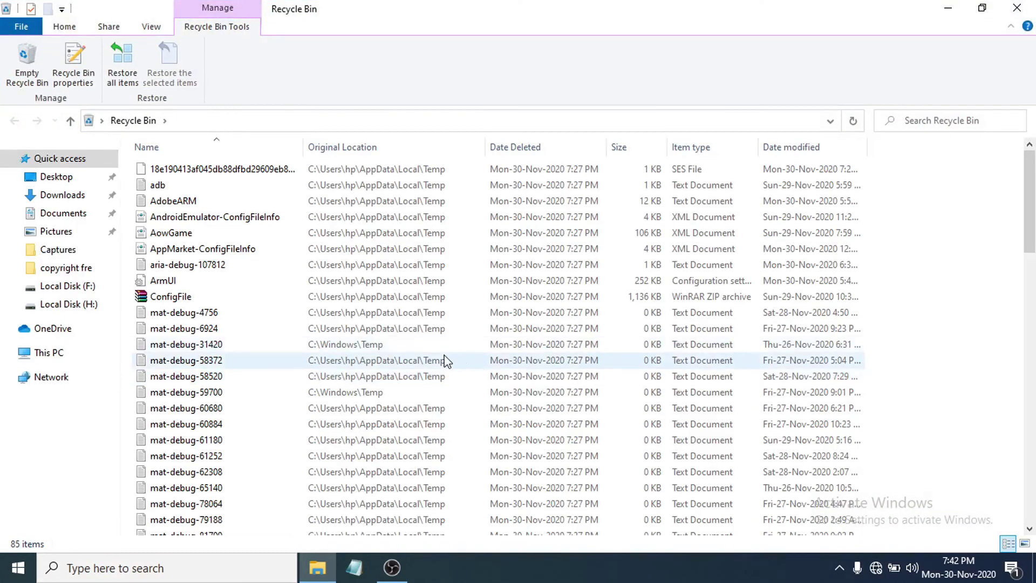
pyautogui.scroll(-1, 444, 361)
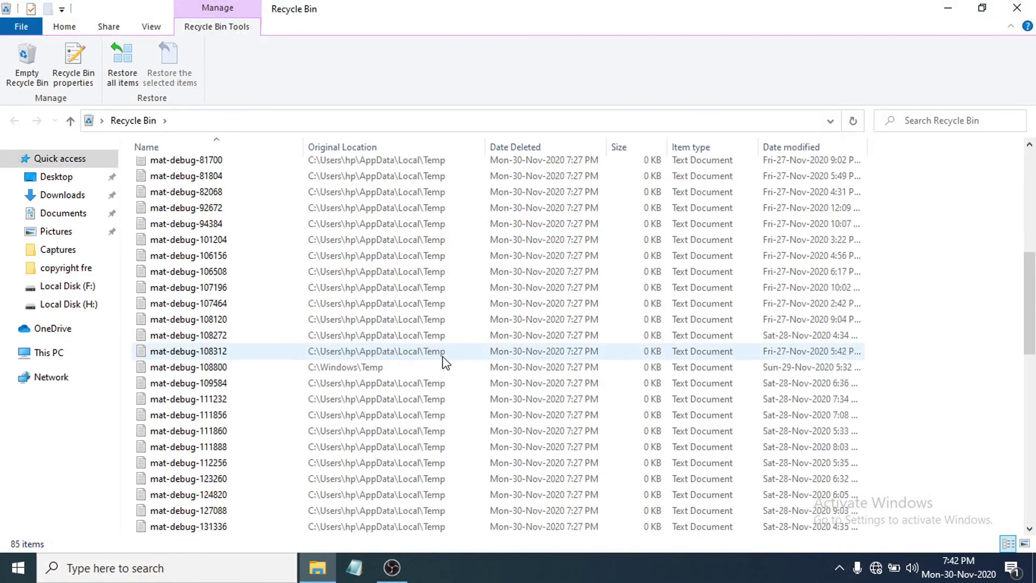
pyautogui.scroll(1, 443, 357)
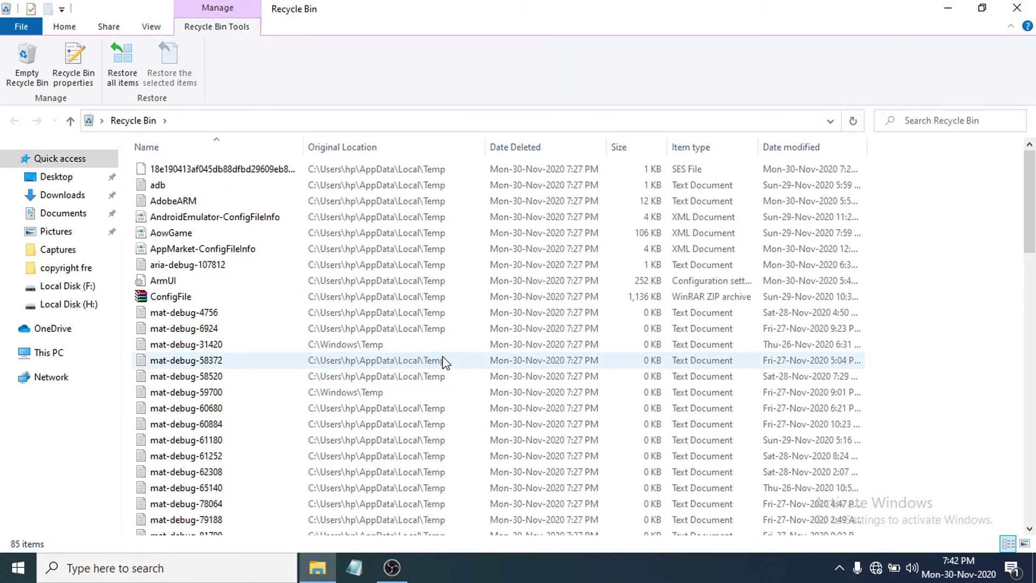
pyautogui.click(349, 268)
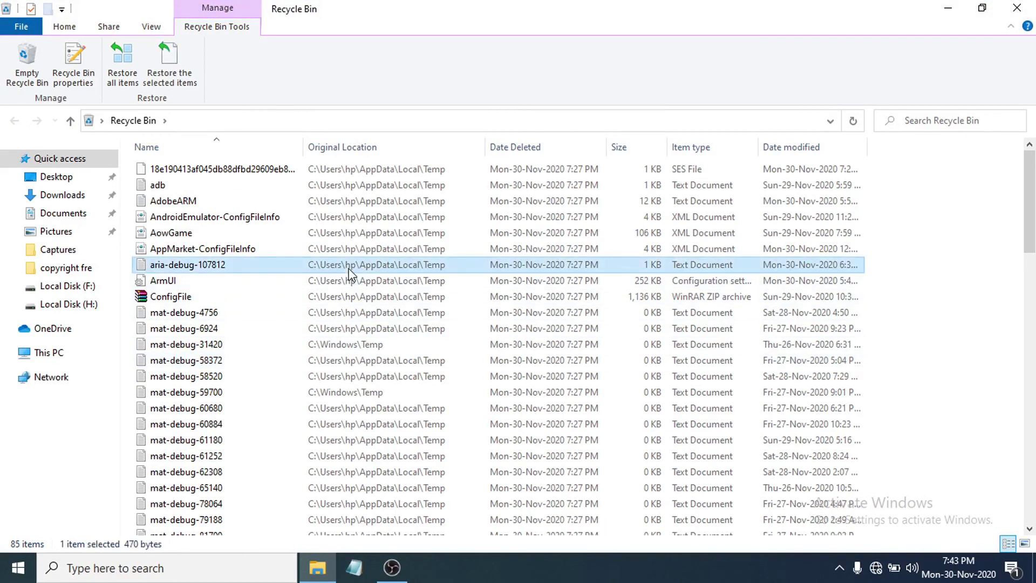
pyautogui.hotkey('ctrl', 'a')
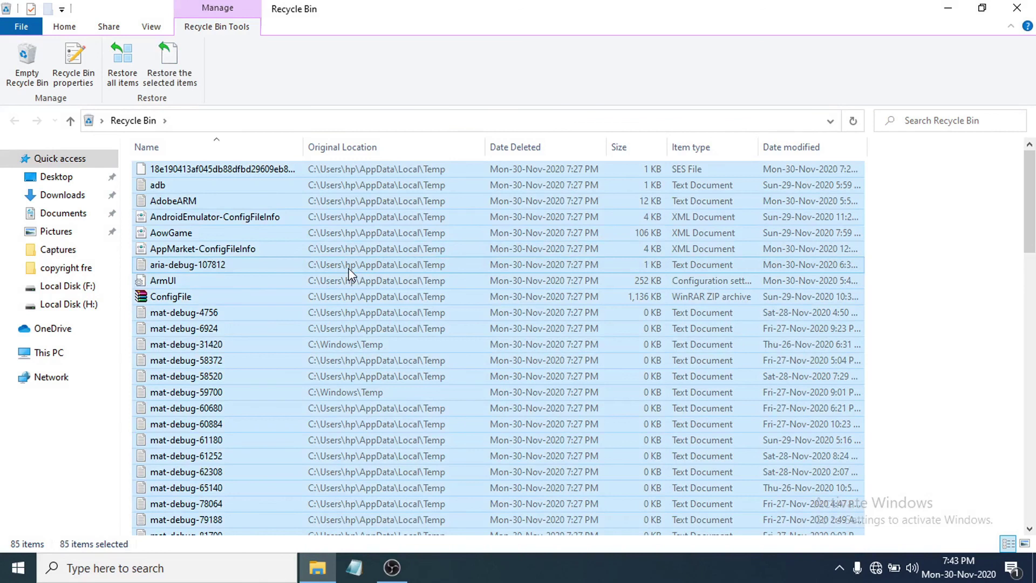
pyautogui.rightClick(349, 273)
pyautogui.click(407, 326)
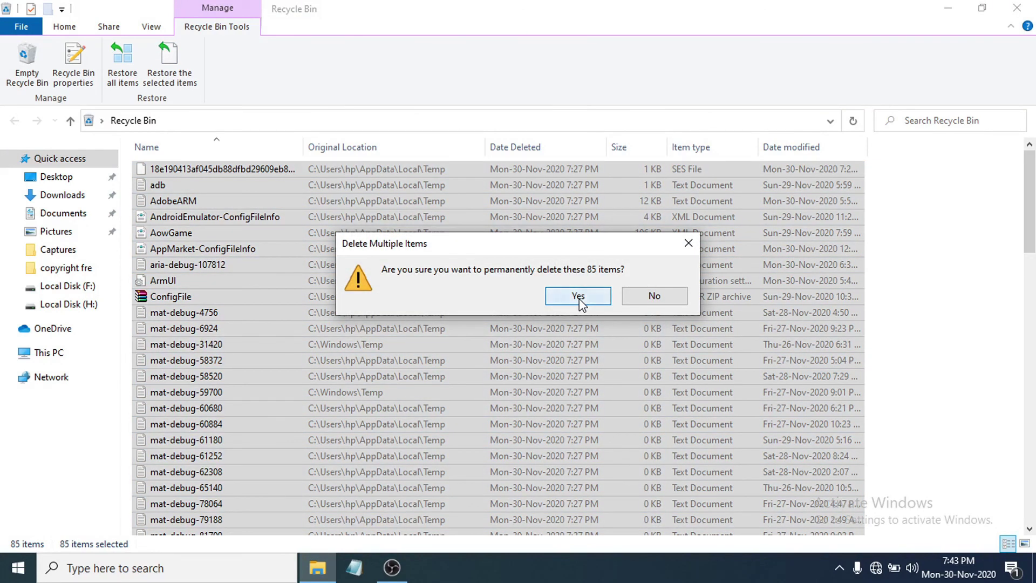
pyautogui.click(578, 296)
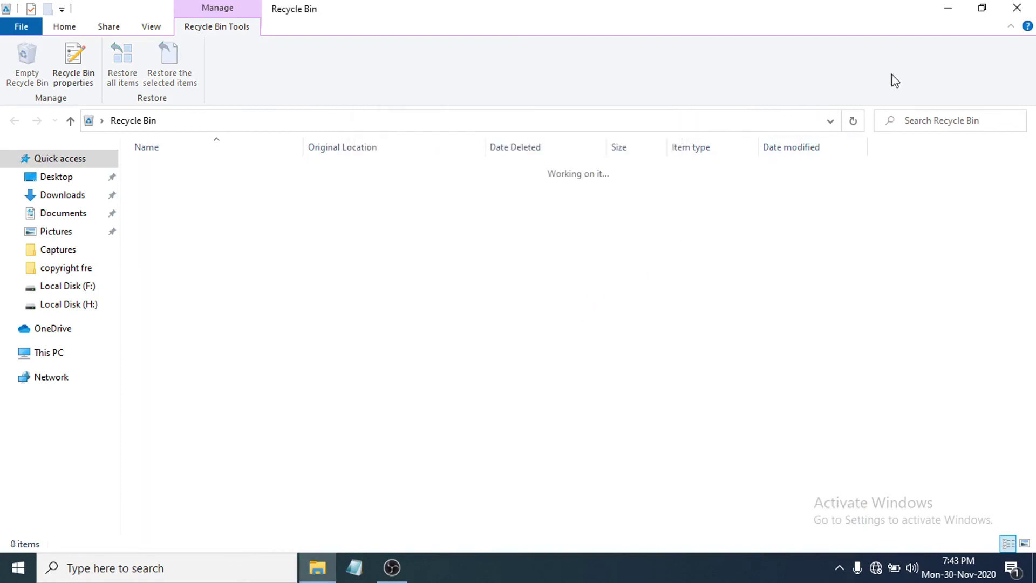
# Close the emptied Recycle Bin and refresh the desktop
pyautogui.click(1017, 8)
pyautogui.rightClick(520, 205)
pyautogui.click(571, 251)
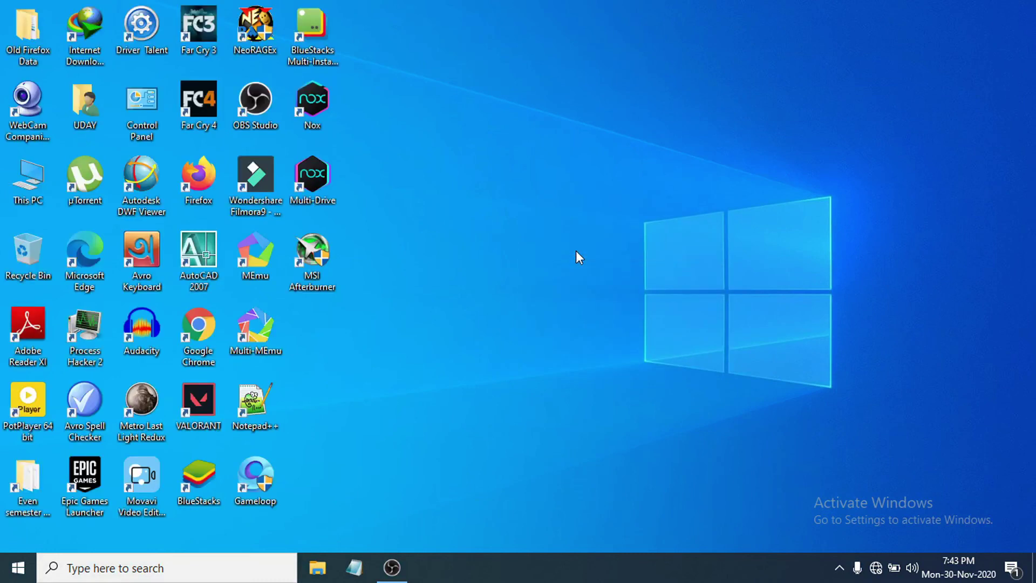